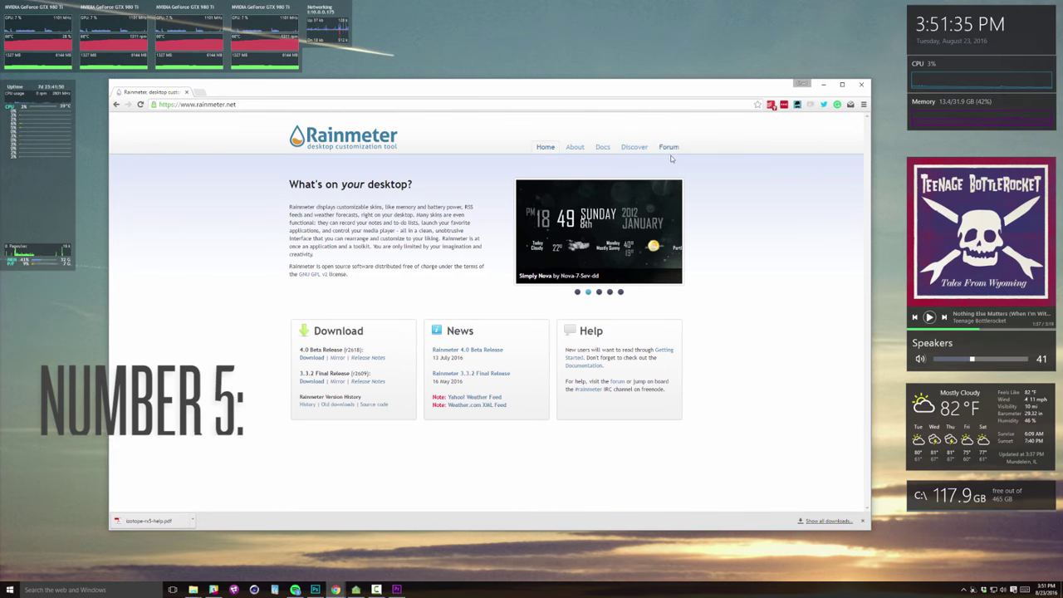
# Visit the Rainmeter About page, minimize Chrome, and unload the C:\ disk skin
pyautogui.click(575, 147)
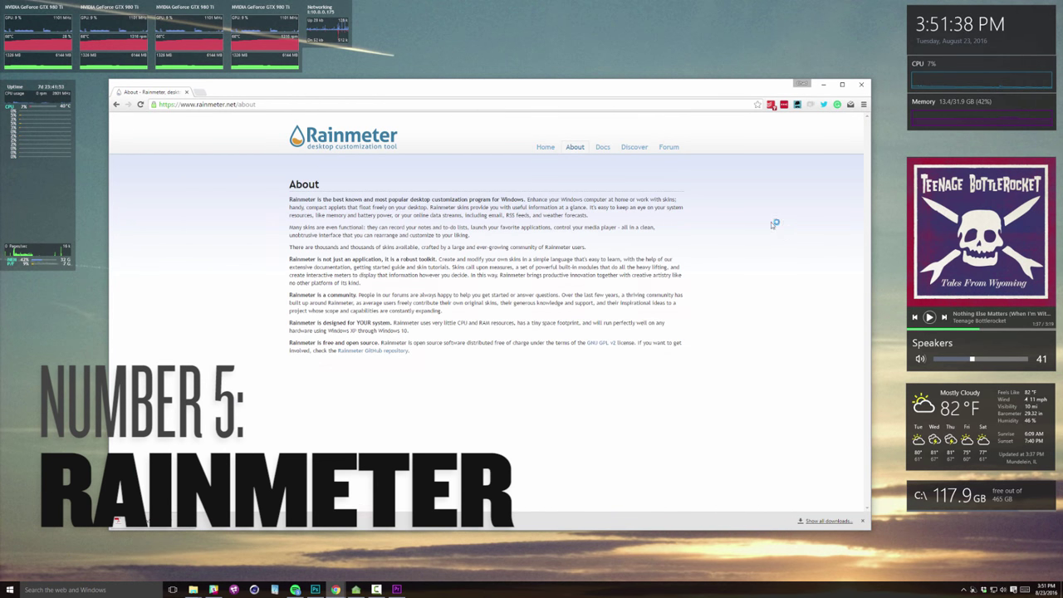
pyautogui.click(823, 84)
pyautogui.moveTo(1005, 498)
pyautogui.mouseDown()
pyautogui.moveTo(757, 503)
pyautogui.moveTo(1007, 505)
pyautogui.mouseUp()
pyautogui.rightClick(1045, 503)
pyautogui.click(992, 495)
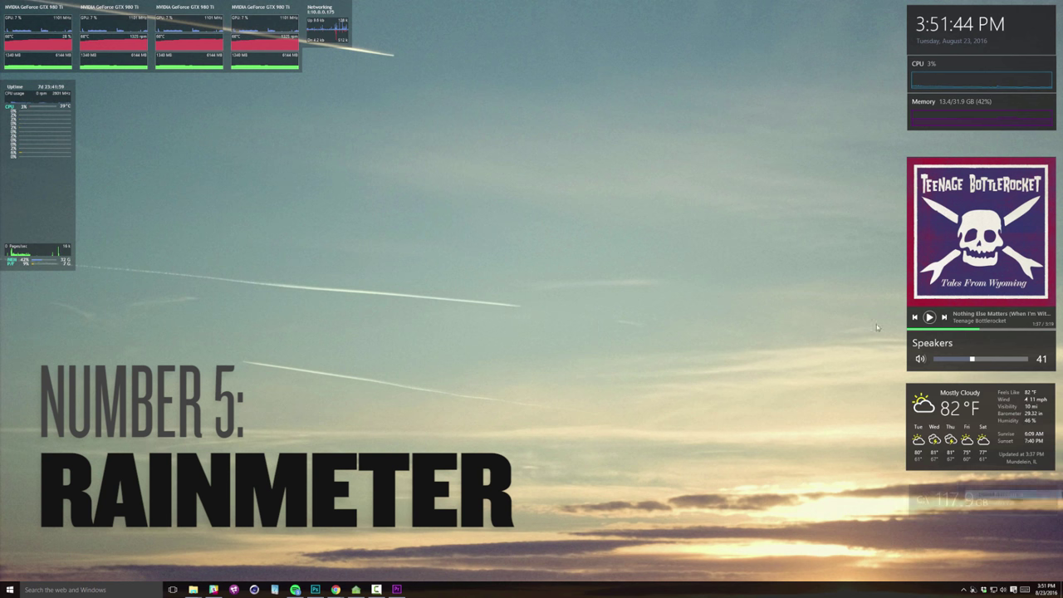
# Load the C:\ disk skin again from the clock skin's context menu
pyautogui.rightClick(967, 26)
pyautogui.moveTo(998, 84)
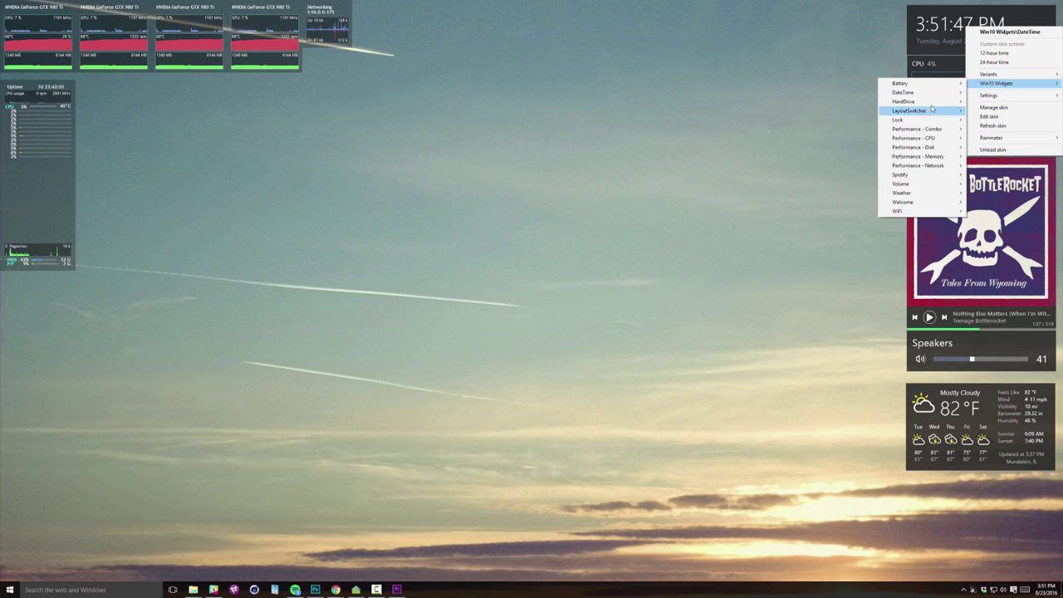
pyautogui.moveTo(913, 106)
pyautogui.click(833, 100)
# Drag the clock, GPU, Uptime/CPU and album-art widgets away and back into place
pyautogui.moveTo(1047, 31)
pyautogui.mouseDown()
pyautogui.moveTo(733, 125)
pyautogui.moveTo(612, 313)
pyautogui.moveTo(988, 29)
pyautogui.moveTo(1037, 31)
pyautogui.mouseUp()
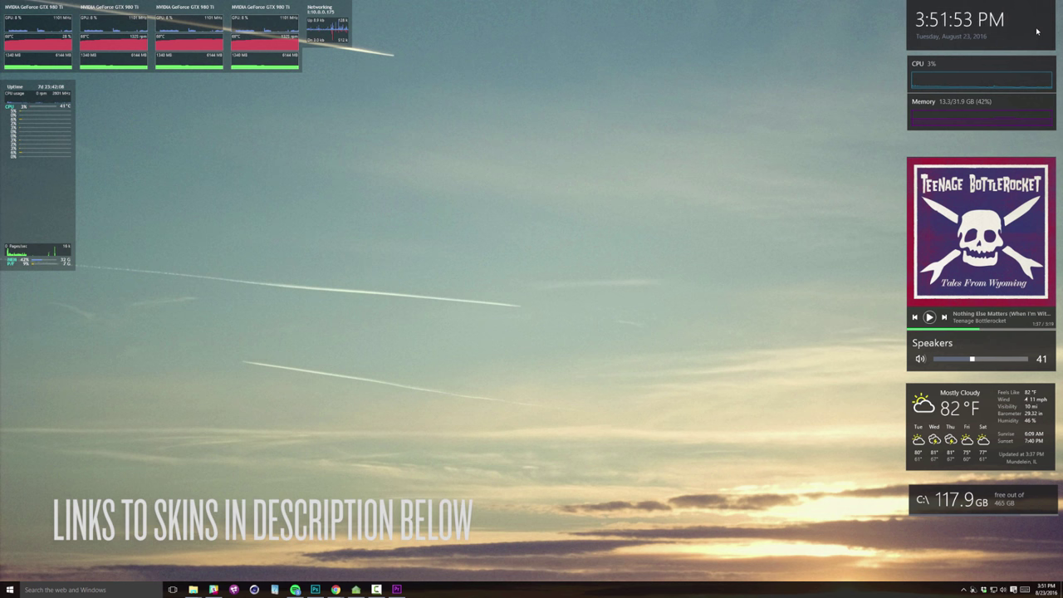
pyautogui.moveTo(277, 22)
pyautogui.mouseDown()
pyautogui.moveTo(264, 70)
pyautogui.moveTo(337, 271)
pyautogui.moveTo(314, 22)
pyautogui.moveTo(276, 22)
pyautogui.mouseUp()
pyautogui.moveTo(65, 201); pyautogui.dragTo(66, 204)
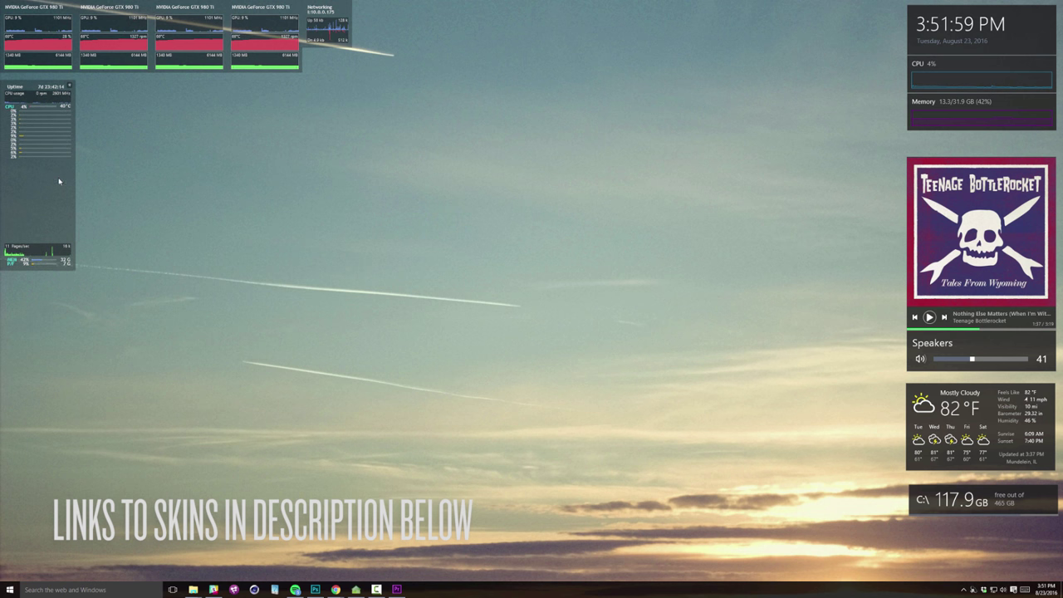
pyautogui.moveTo(1023, 235)
pyautogui.mouseDown()
pyautogui.moveTo(1031, 251)
pyautogui.moveTo(1021, 233)
pyautogui.mouseUp()
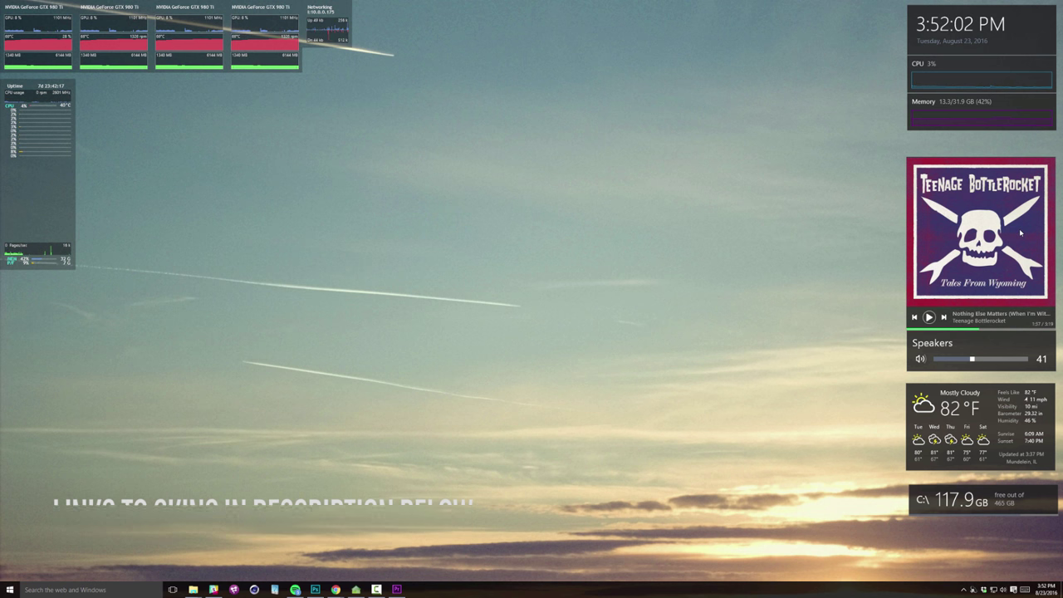
# Skip the music widget ahead two tracks and nudge the GPU and Uptime/CPU widgets back
pyautogui.click(944, 318)
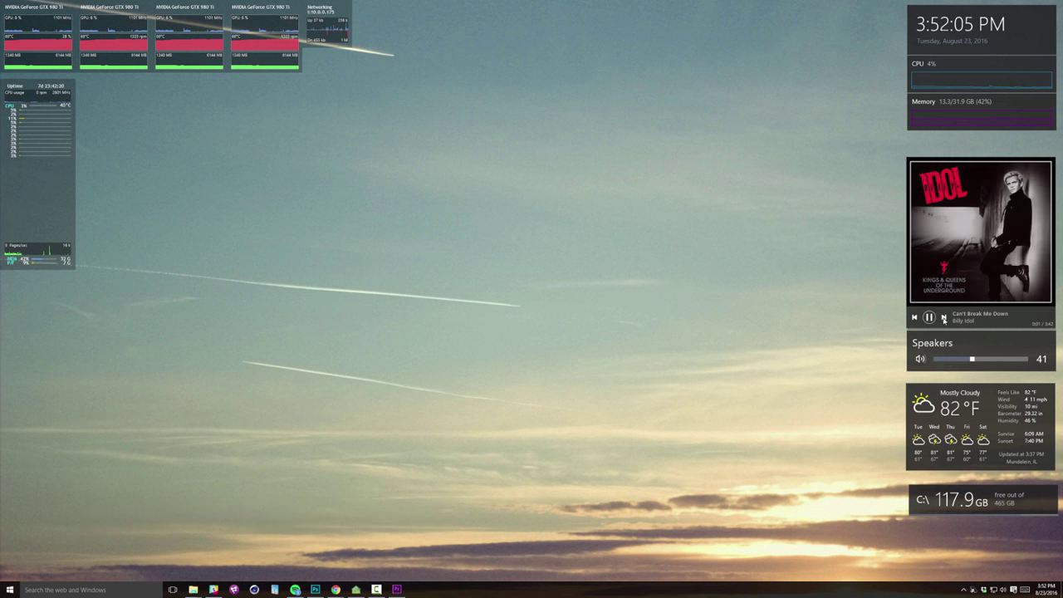
pyautogui.click(944, 318)
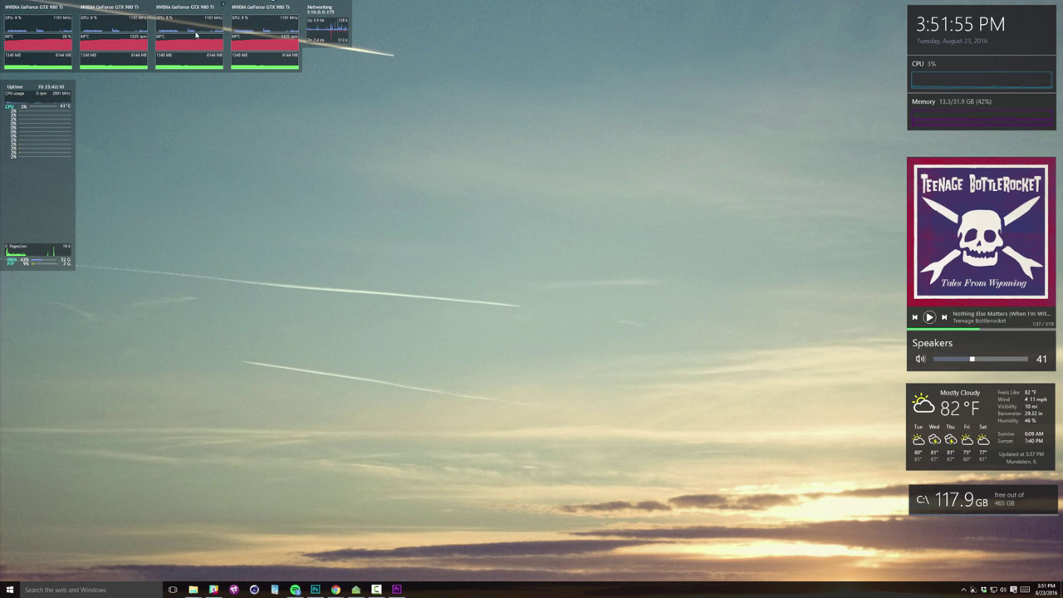
pyautogui.moveTo(271, 22)
pyautogui.mouseDown()
pyautogui.moveTo(327, 277)
pyautogui.moveTo(335, 273)
pyautogui.moveTo(285, 22)
pyautogui.mouseUp()
pyautogui.moveTo(58, 181)
pyautogui.mouseDown()
pyautogui.moveTo(171, 211)
pyautogui.moveTo(57, 180)
pyautogui.mouseUp()
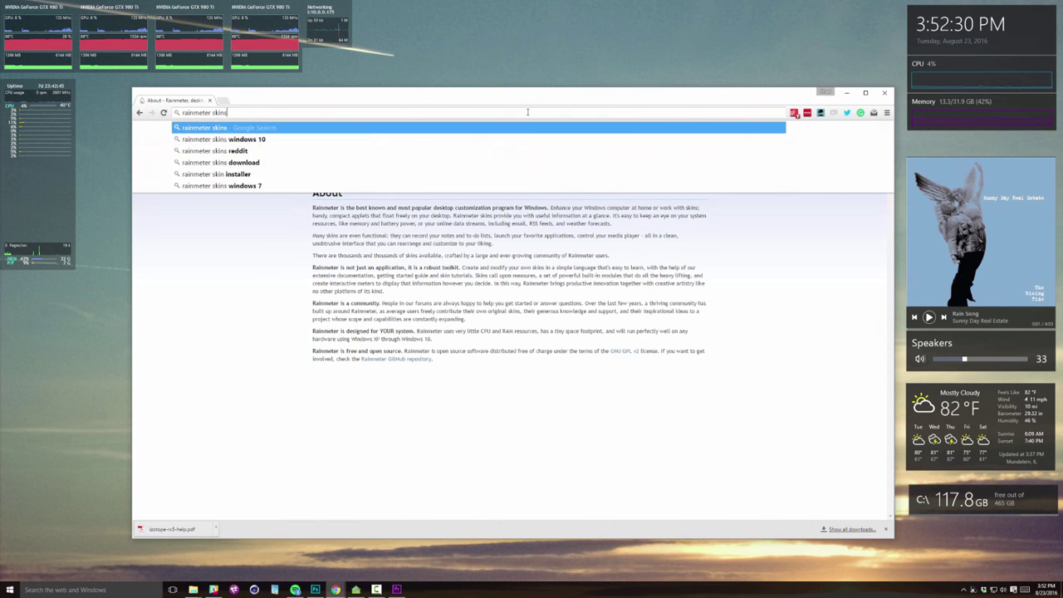
# Search Google for rainmeter skins, scroll the results, and minimize Chrome
pyautogui.press('Return')
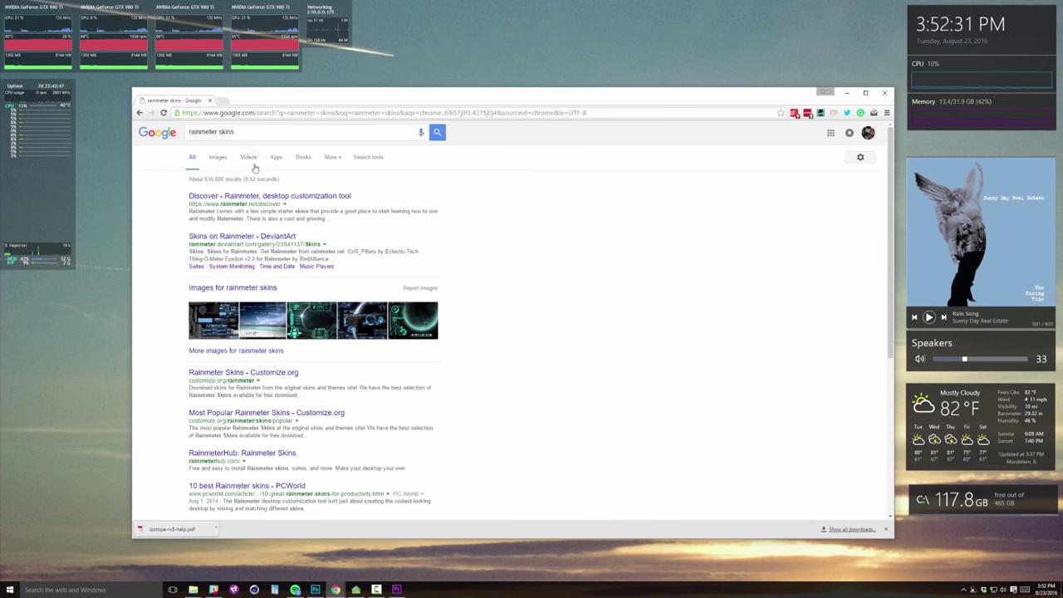
pyautogui.scroll(-5, 723, 320)
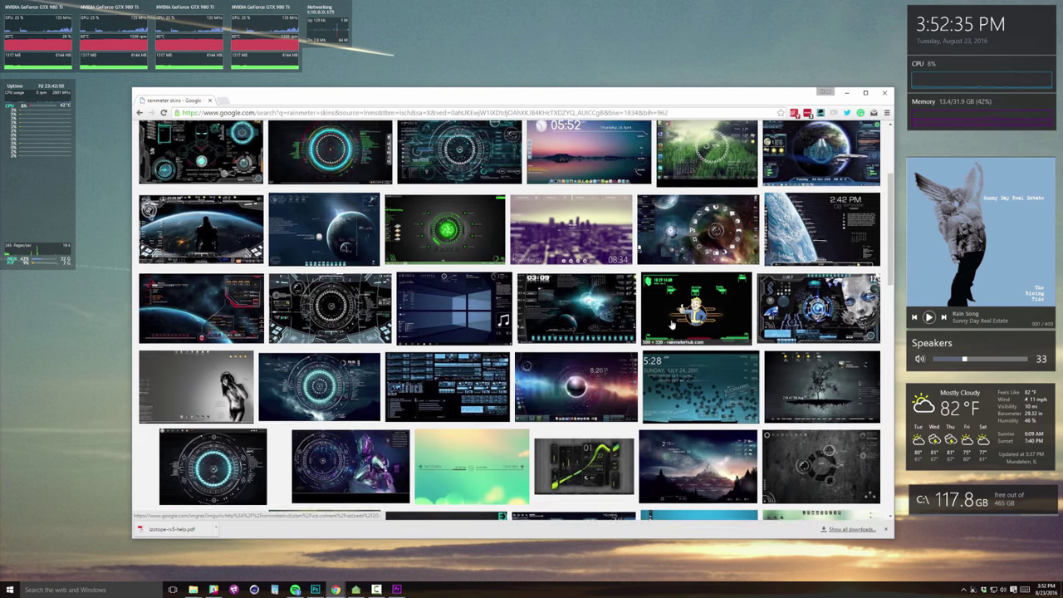
pyautogui.scroll(-10, 746, 329)
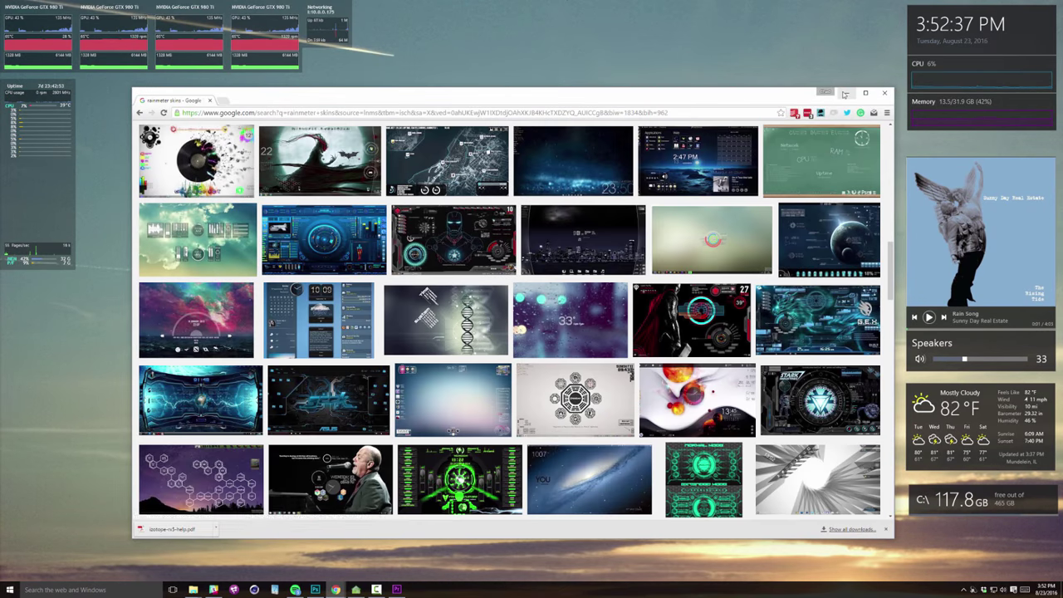
pyautogui.click(844, 93)
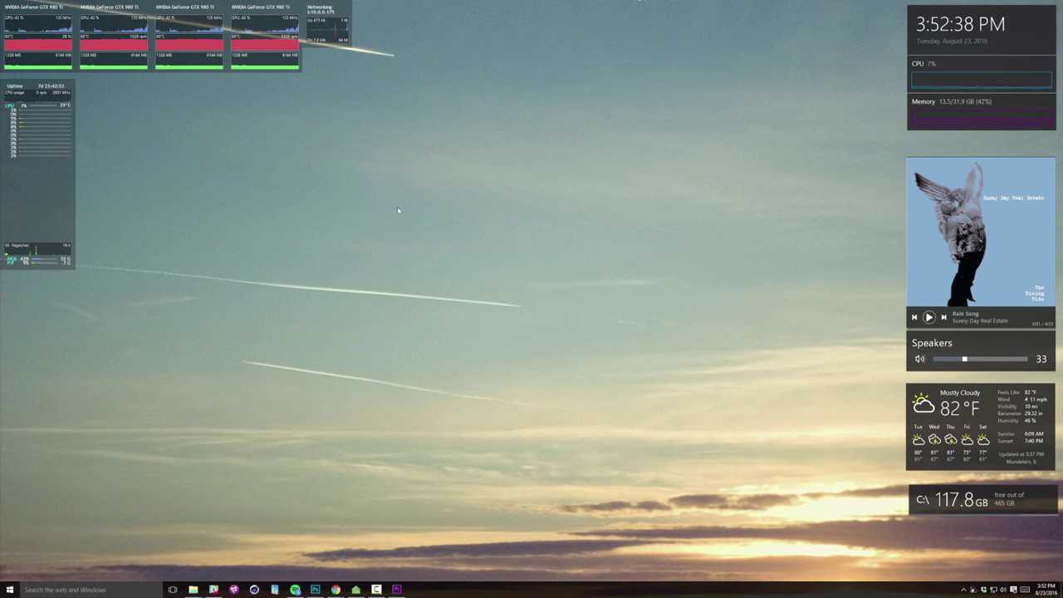
# Open the clock skin's DateTime folder via Edit skin, then minimize it
pyautogui.rightClick(1030, 36)
pyautogui.click(1030, 39)
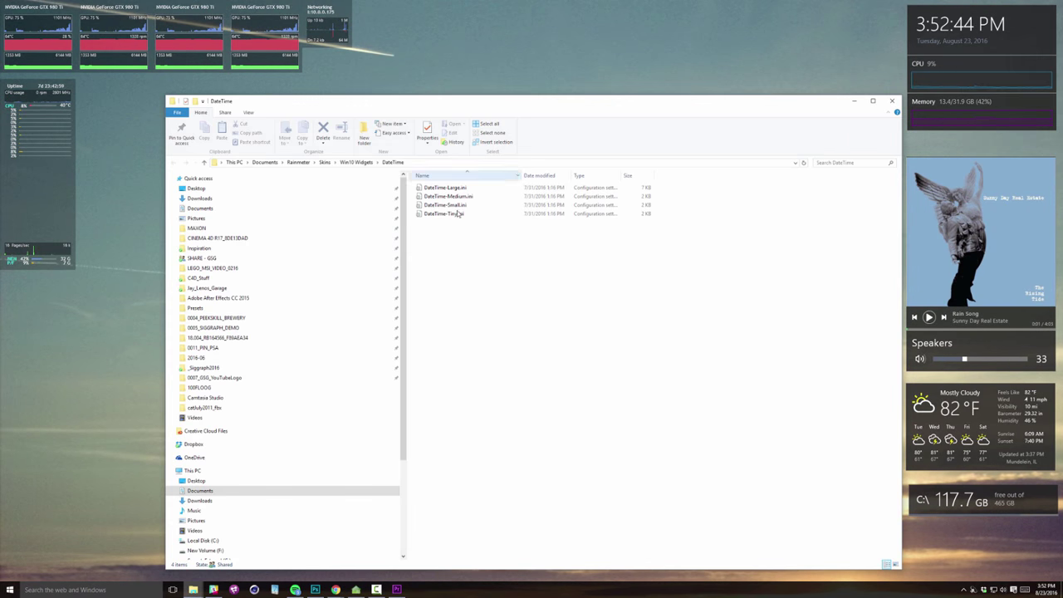
pyautogui.click(846, 98)
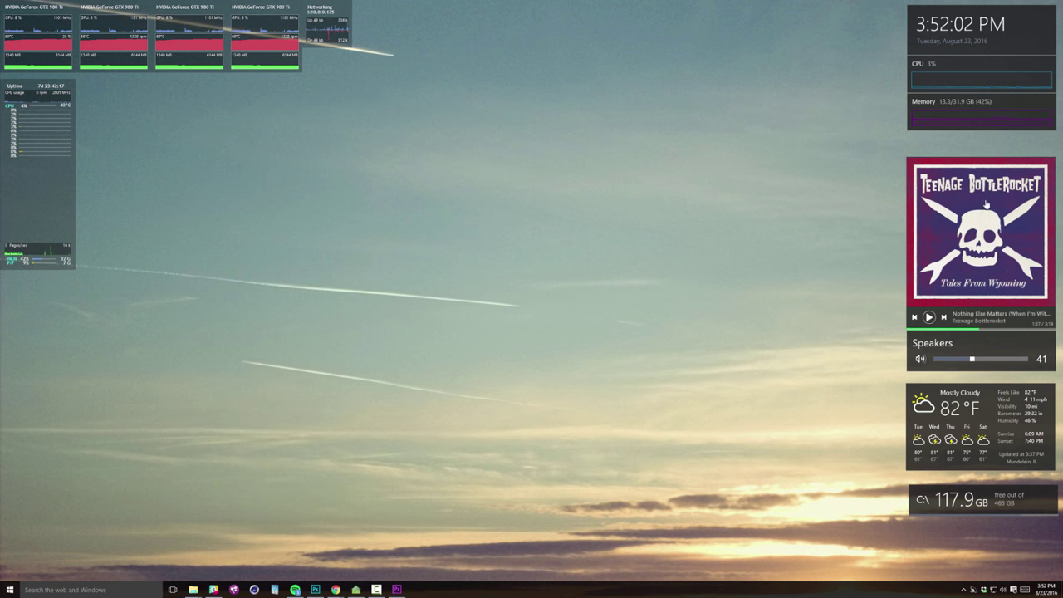
# Skip the music widget ahead four tracks
pyautogui.click(943, 318)
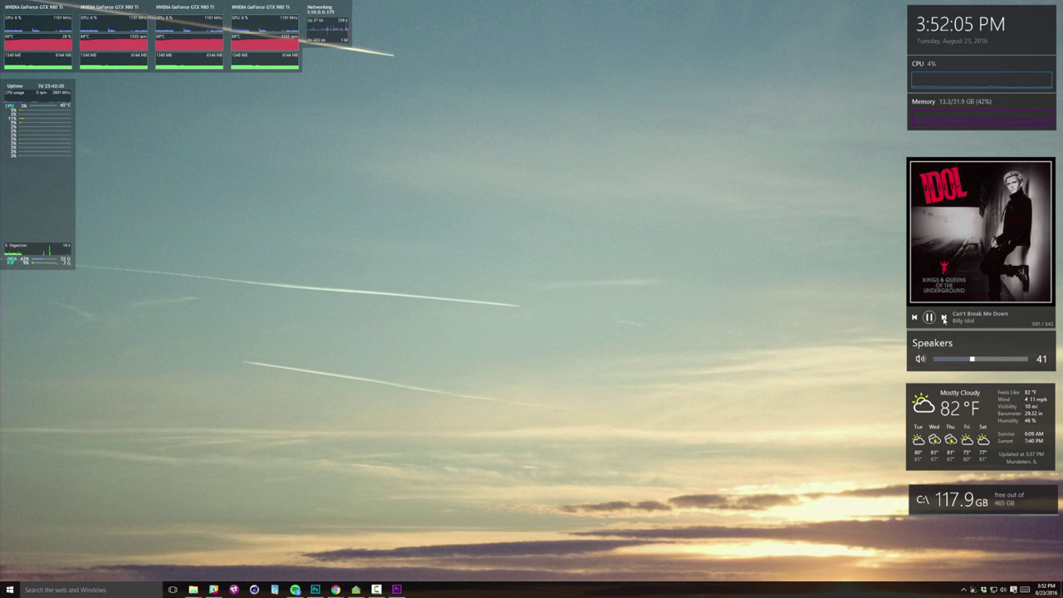
pyautogui.click(947, 321)
pyautogui.click(944, 320)
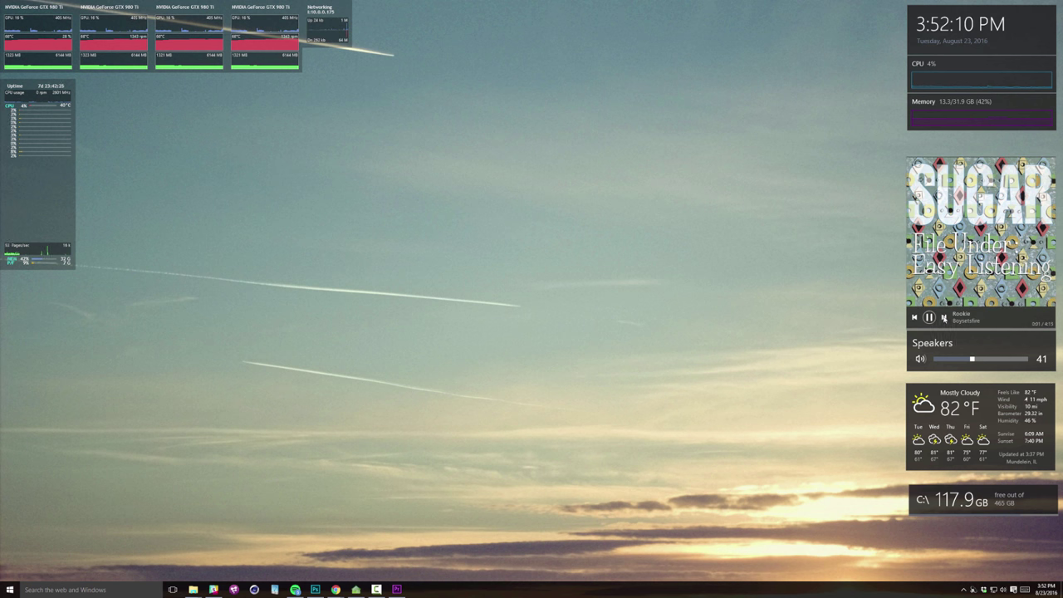
pyautogui.click(943, 318)
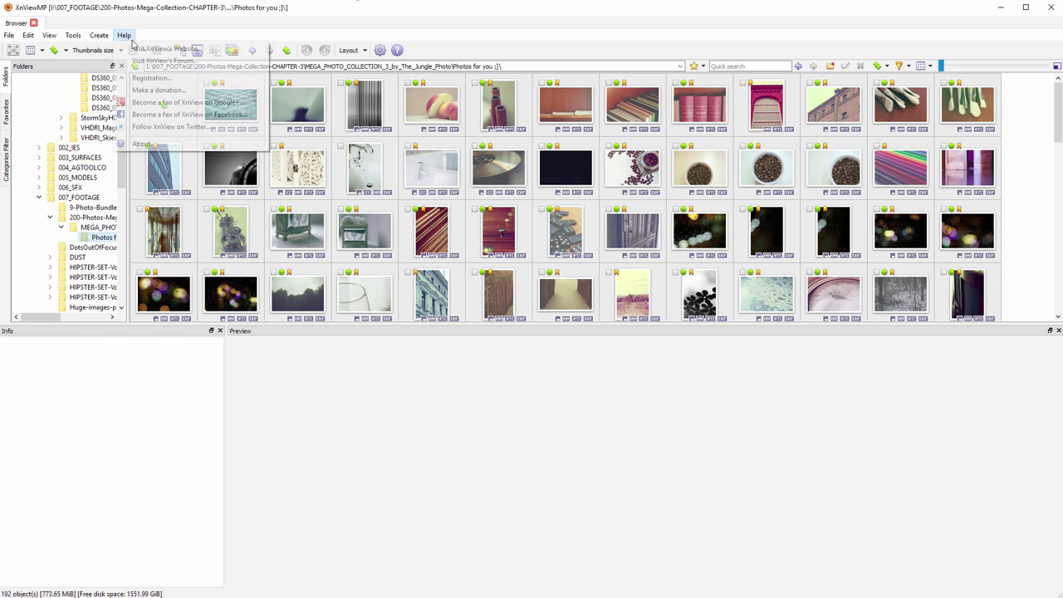
# Check XnView MP's About information and close the dialog
pyautogui.click(158, 133)
pyautogui.moveTo(513, 170); pyautogui.dragTo(550, 148)
pyautogui.click(571, 411)
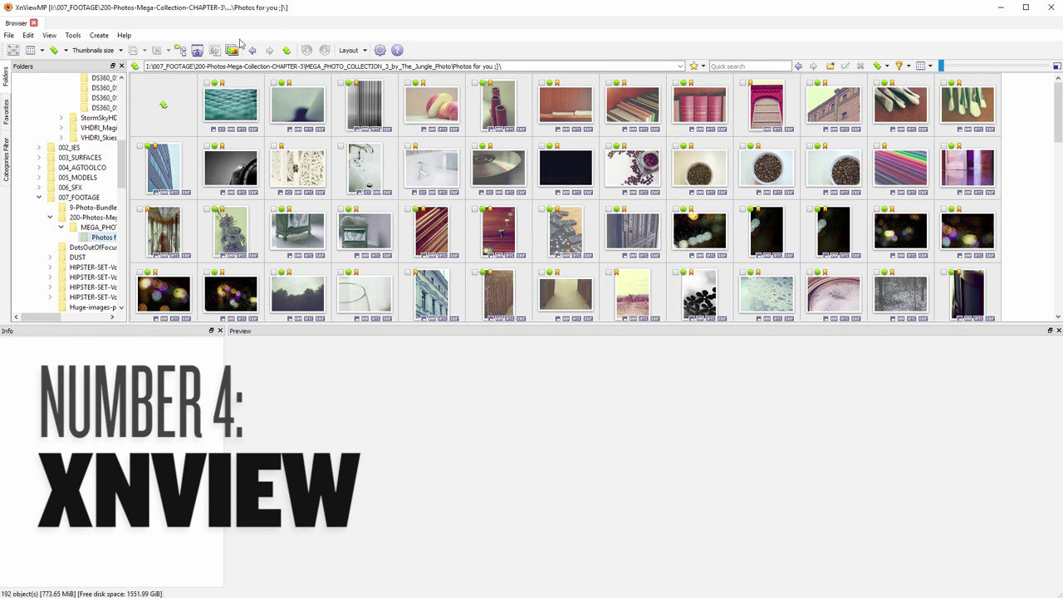
# Preview several photos, toggling between the histogram and properties panels
pyautogui.click(230, 106)
pyautogui.click(301, 112)
pyautogui.click(432, 105)
pyautogui.click(566, 105)
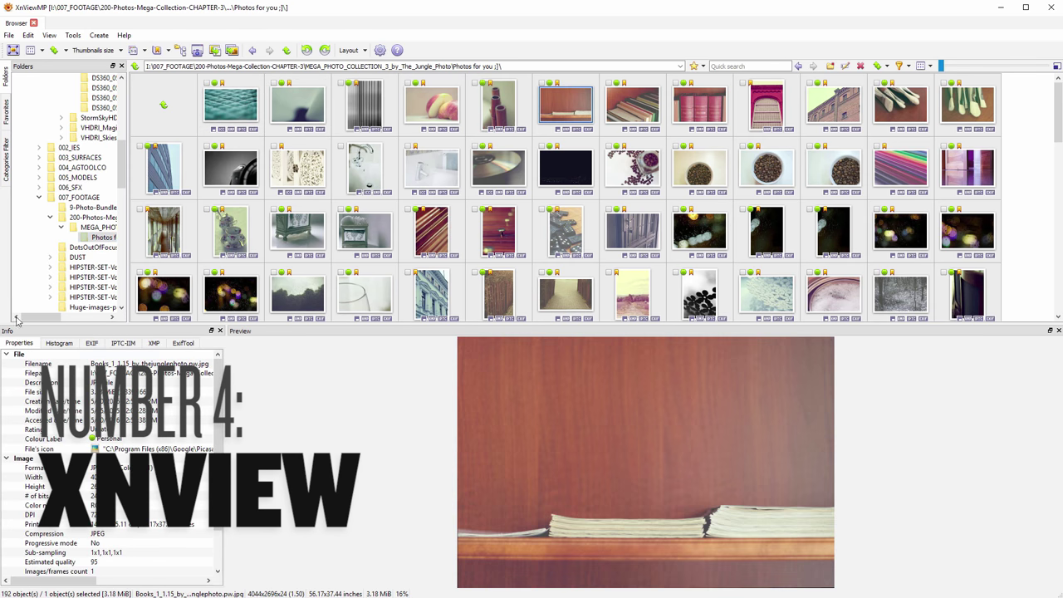
pyautogui.click(59, 343)
pyautogui.click(34, 346)
pyautogui.click(834, 106)
# Enlarge the thumbnails and select the peach, vase and books photos together
pyautogui.moveTo(941, 66)
pyautogui.mouseDown()
pyautogui.moveTo(985, 71)
pyautogui.moveTo(944, 68)
pyautogui.mouseUp()
pyautogui.click(491, 108)
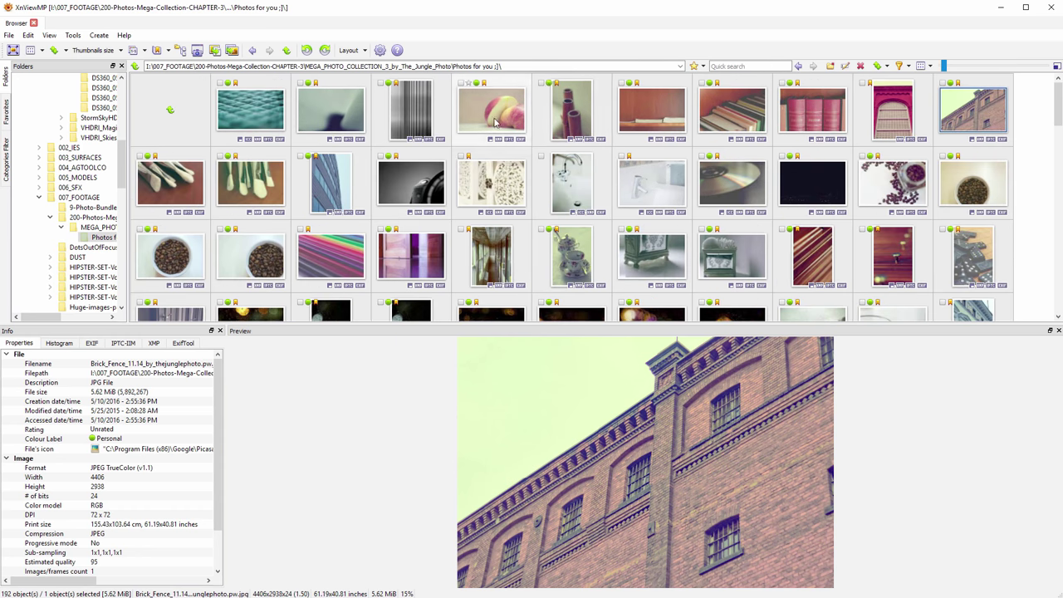
pyautogui.keyDown('ctrl'); pyautogui.click(572, 108); pyautogui.keyUp('ctrl')
pyautogui.keyDown('ctrl'); pyautogui.click(652, 108); pyautogui.keyUp('ctrl')
pyautogui.rightClick(670, 119)
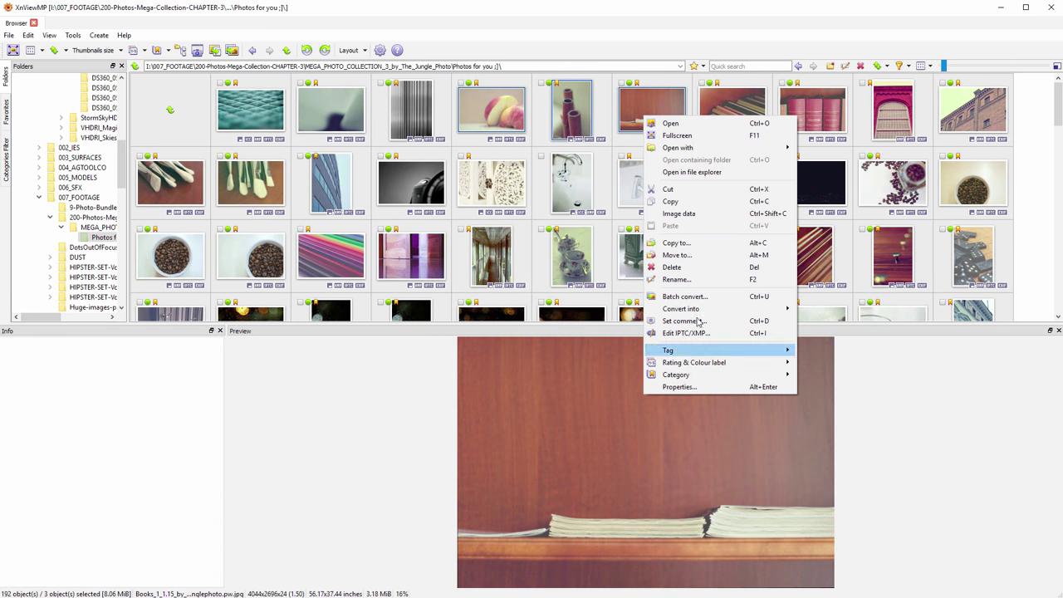
pyautogui.click(129, 163)
# Browse a DS360 HDR sky folder, resize the panels, and return to Photos for you
pyautogui.scroll(2, 100, 166)
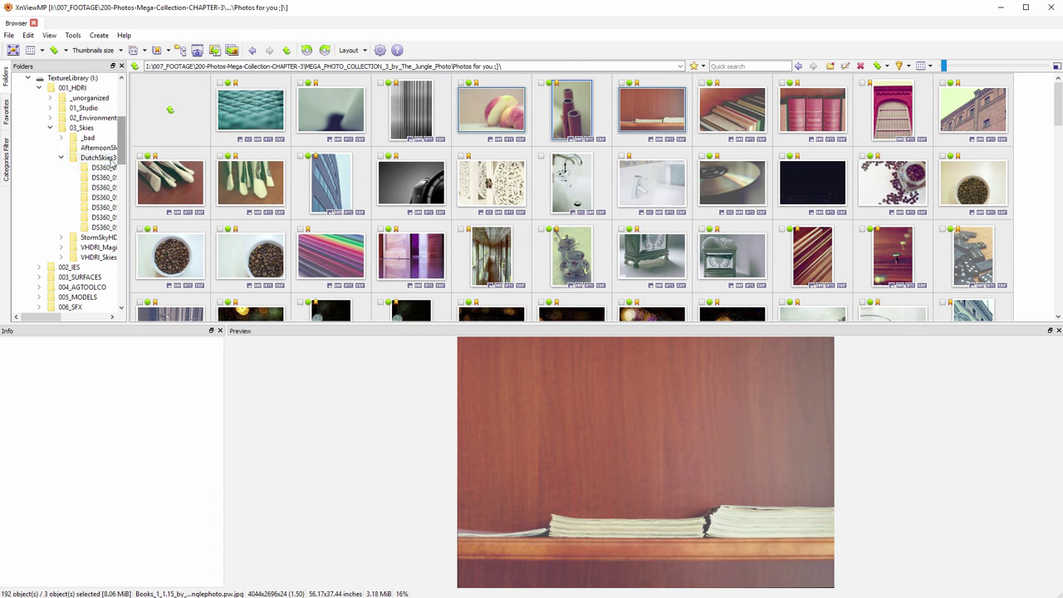
pyautogui.click(104, 167)
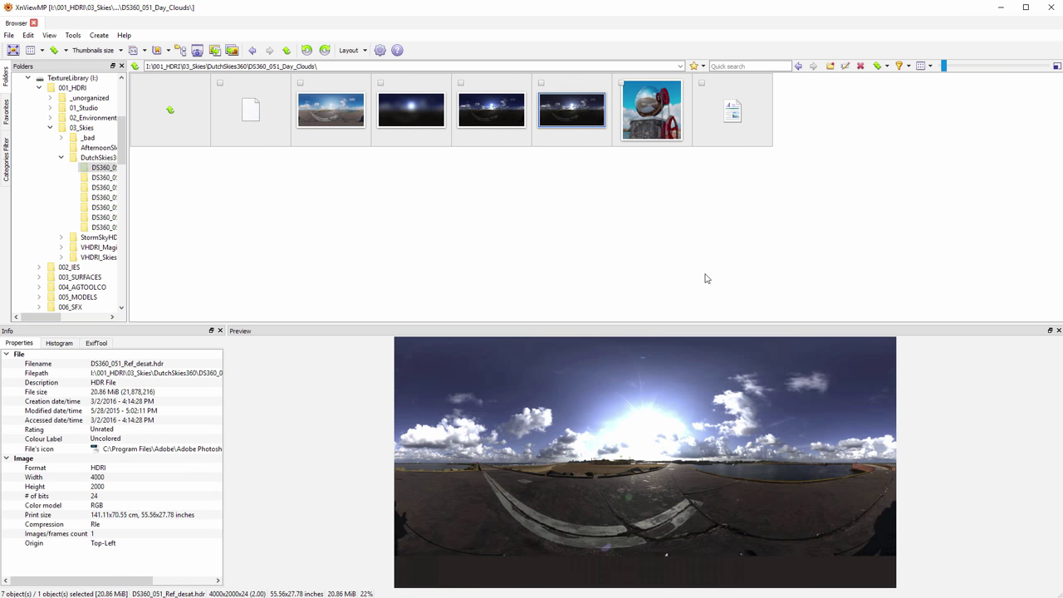
pyautogui.moveTo(592, 325); pyautogui.dragTo(587, 353)
pyautogui.click(252, 49)
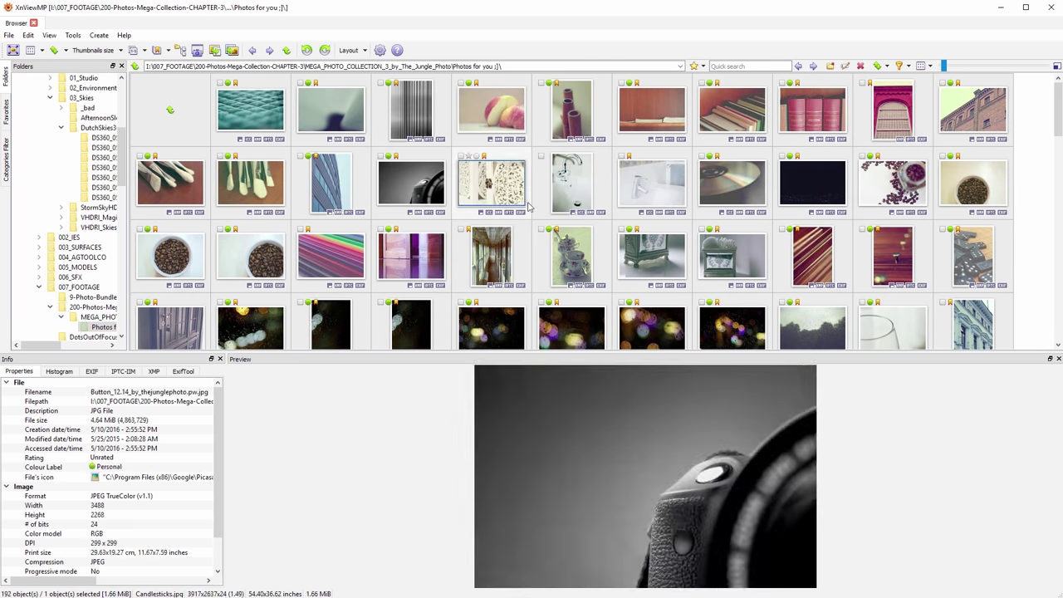
# Preview Cap_3.jpg and view its properties
pyautogui.click(581, 193)
pyautogui.rightClick(581, 193)
pyautogui.click(639, 459)
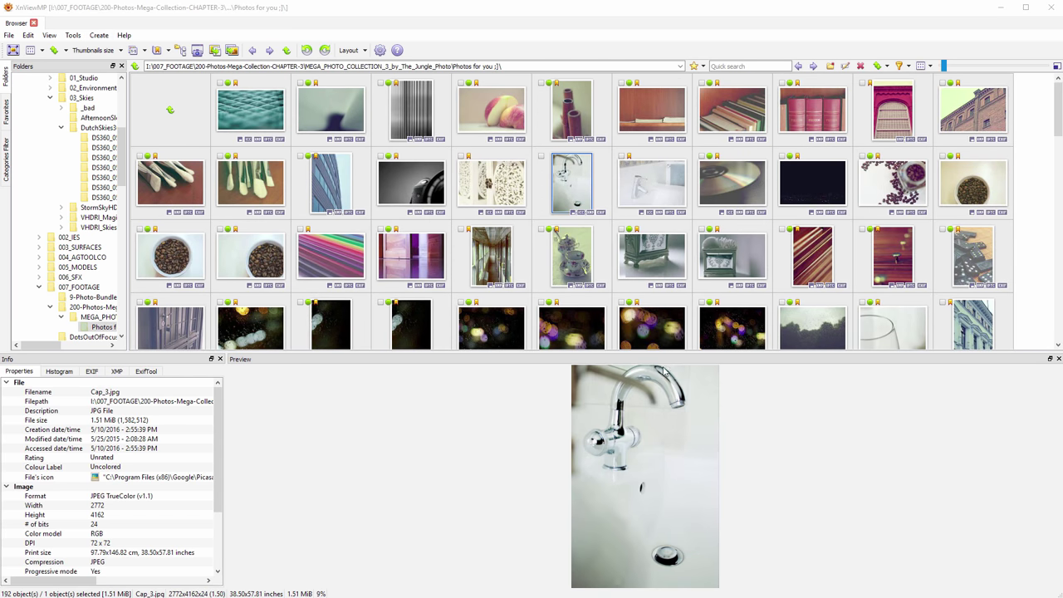
pyautogui.click(682, 449)
pyautogui.rightClick(562, 187)
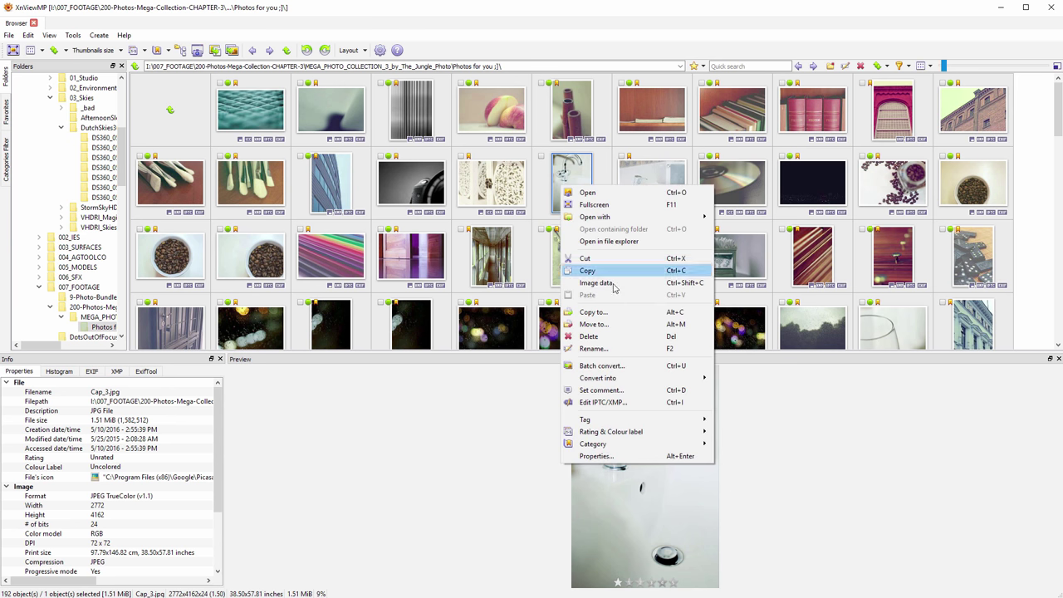
# Start Batch convert on Cap_3.jpg and browse its Output, Settings and Input tabs, ending on Actions
pyautogui.click(630, 370)
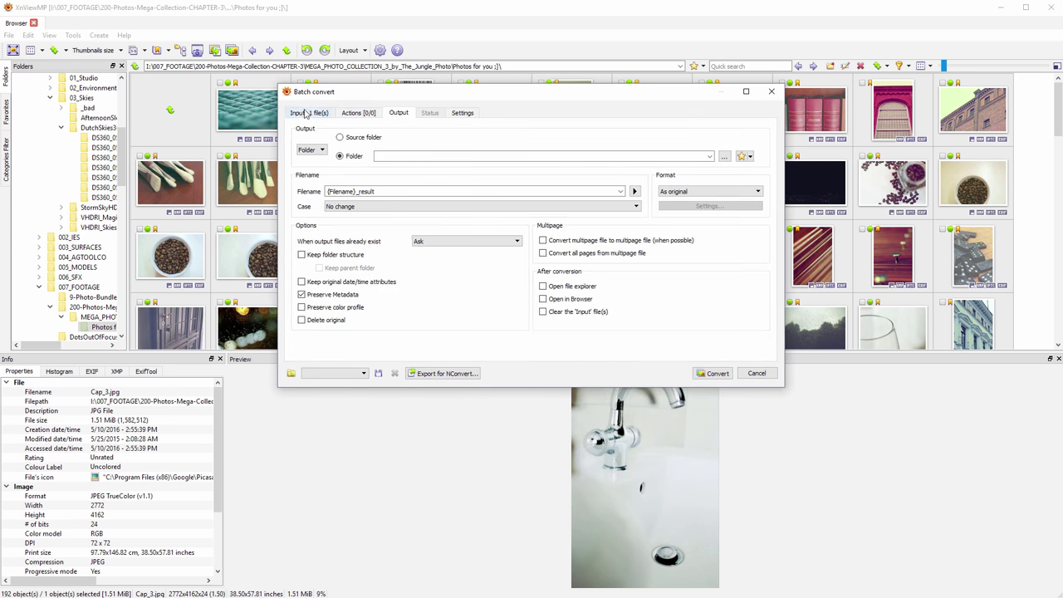
pyautogui.click(358, 112)
pyautogui.click(397, 113)
pyautogui.click(359, 113)
pyautogui.click(462, 113)
pyautogui.click(308, 113)
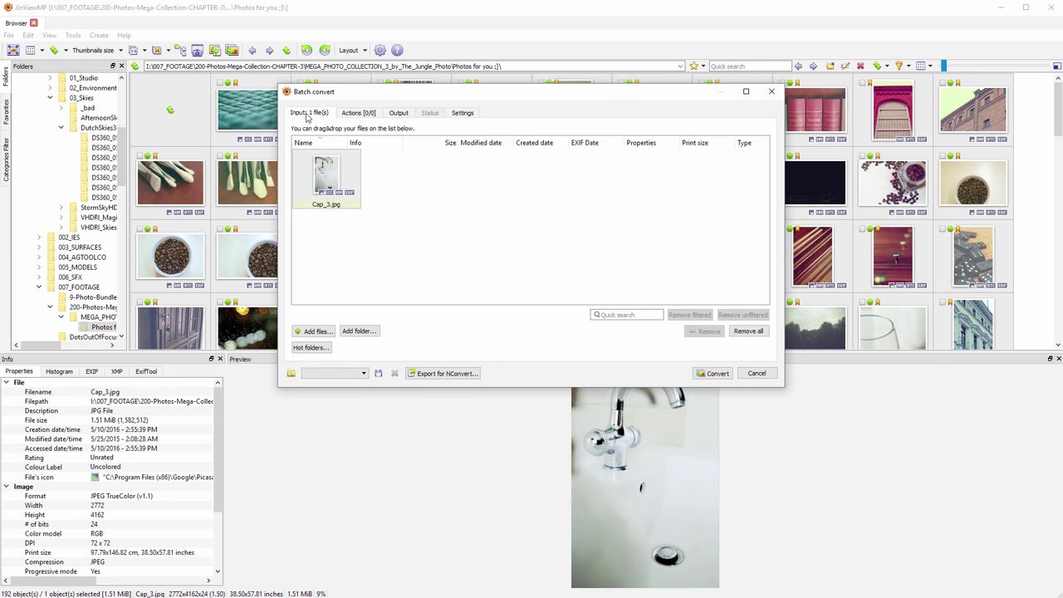
pyautogui.click(359, 113)
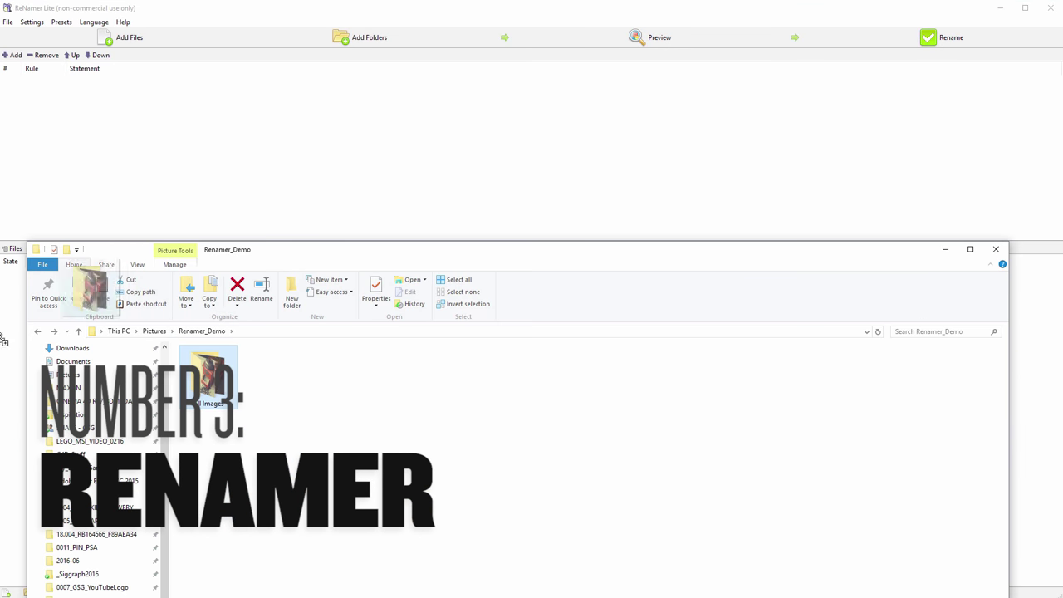
# Load the photo folder's files into ReNamer Lite and add a Strip rule
pyautogui.moveTo(15, 426); pyautogui.dragTo(16, 427)
pyautogui.rightClick(103, 119)
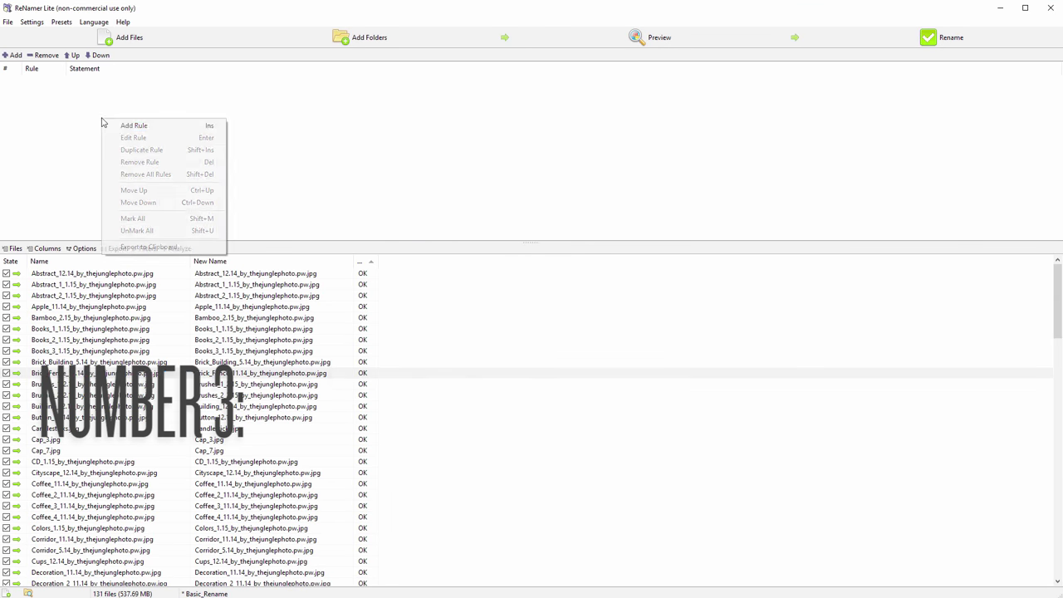
pyautogui.click(141, 126)
pyautogui.click(355, 330)
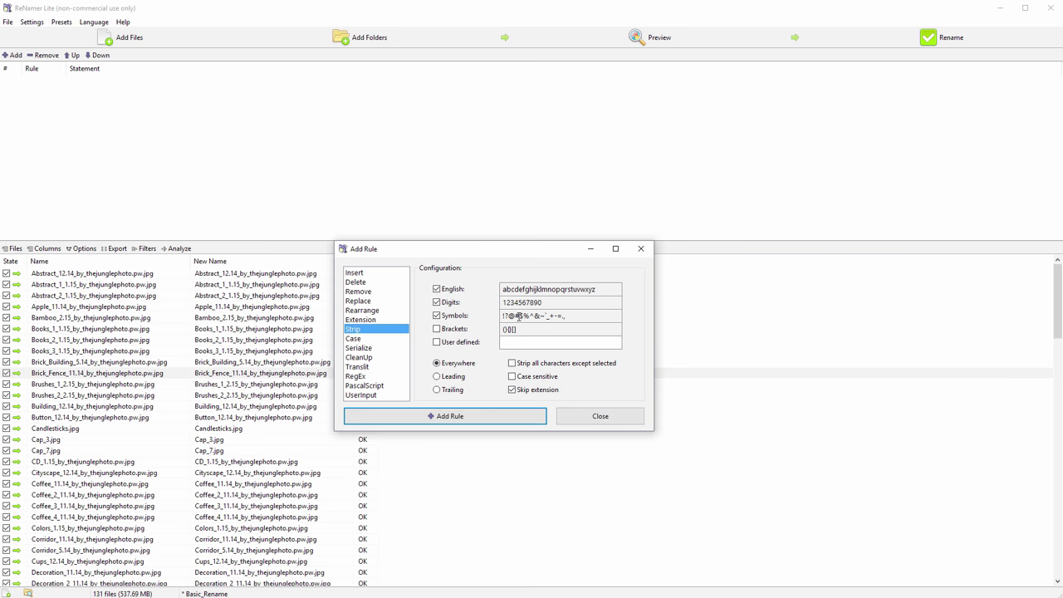
pyautogui.click(481, 415)
pyautogui.click(643, 335)
# Add an Insert rule with "Image_" as rule 2
pyautogui.rightClick(413, 151)
pyautogui.click(432, 158)
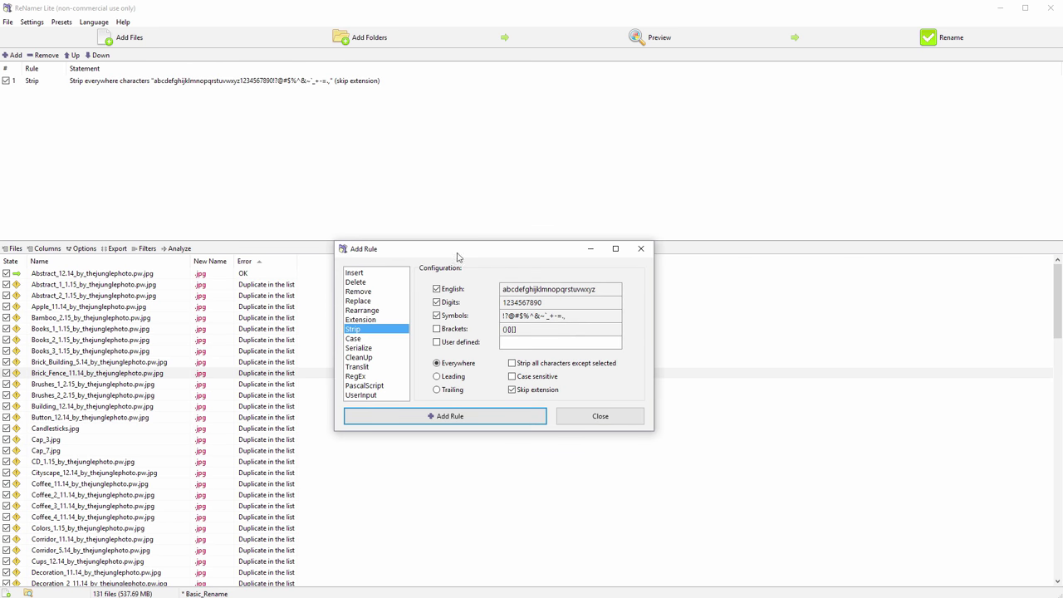
pyautogui.click(354, 273)
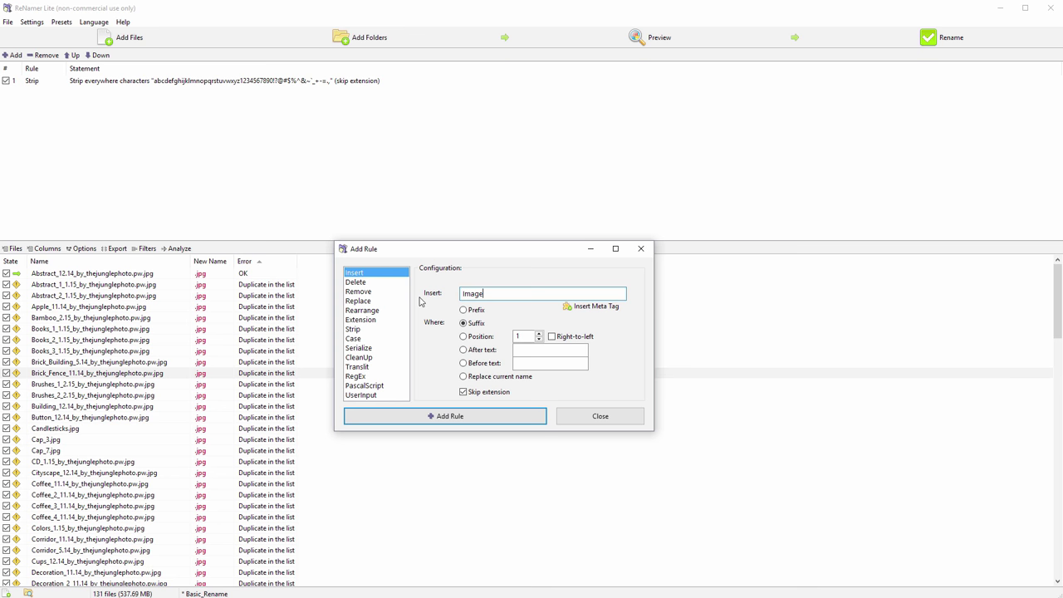
pyautogui.click(465, 415)
pyautogui.click(643, 335)
# Add a Serialize rule and set it to pad with zeros to length 4
pyautogui.rightClick(457, 181)
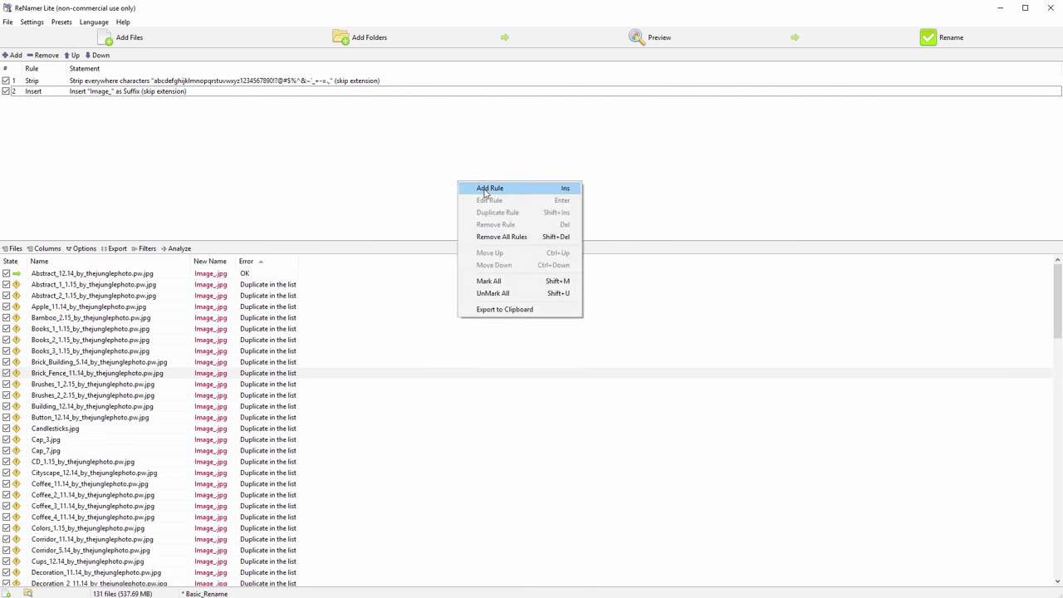
pyautogui.click(482, 189)
pyautogui.click(359, 347)
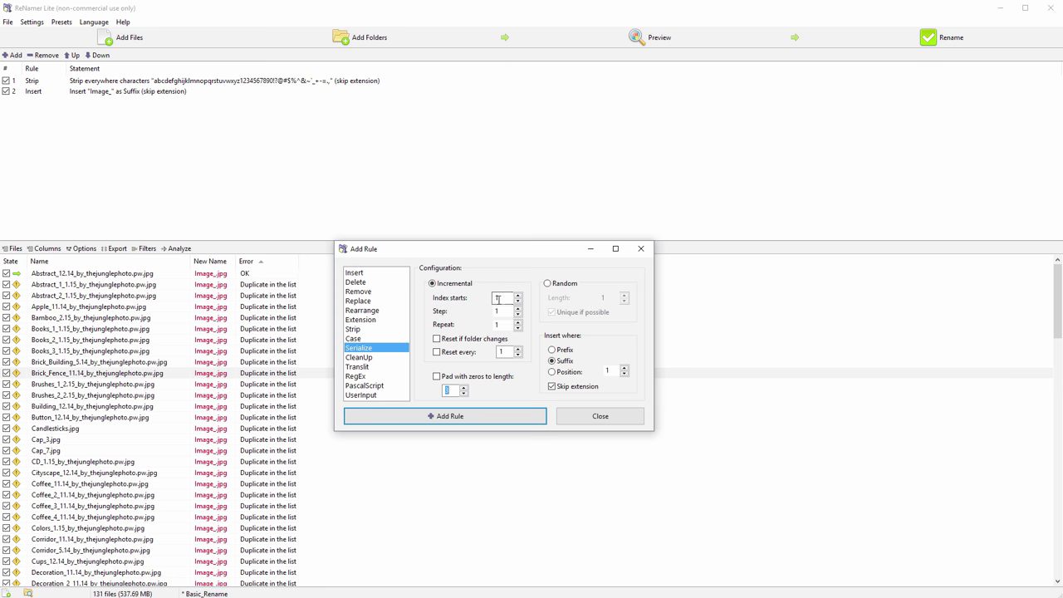
pyautogui.click(480, 417)
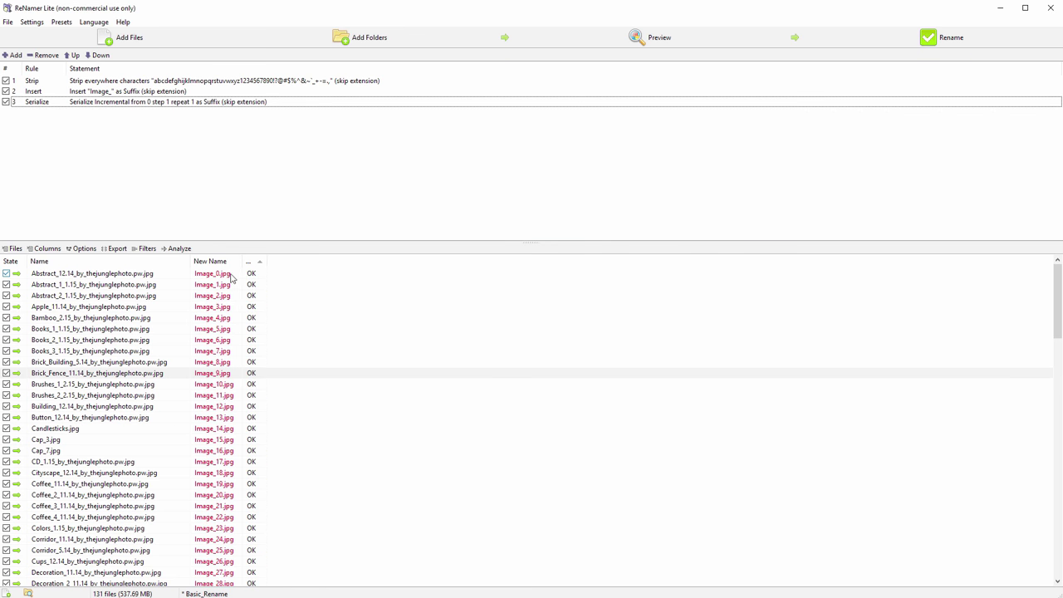
pyautogui.doubleClick(131, 101)
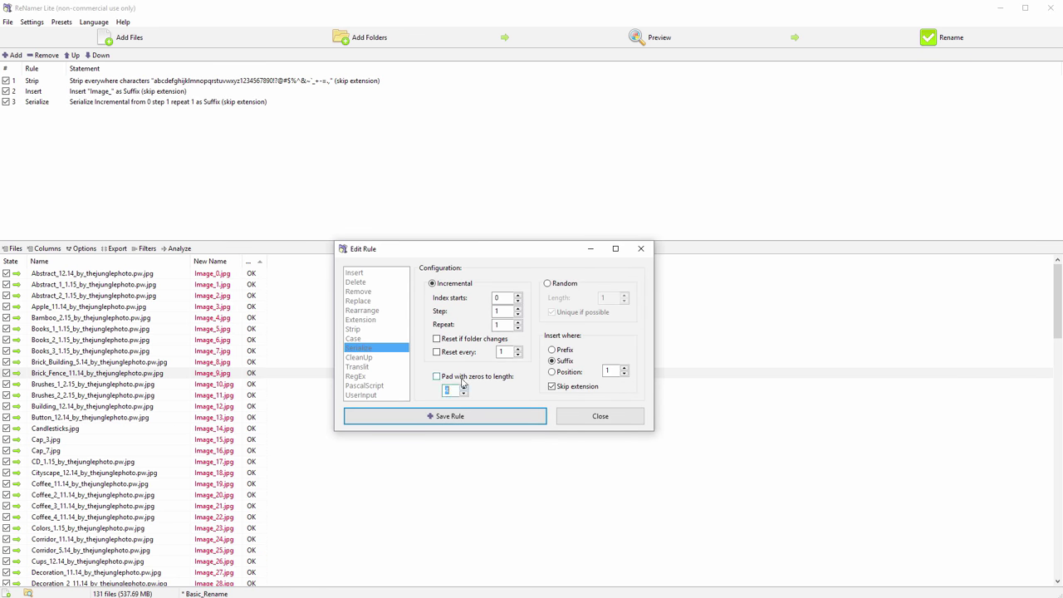
pyautogui.click(462, 381)
pyautogui.click(473, 416)
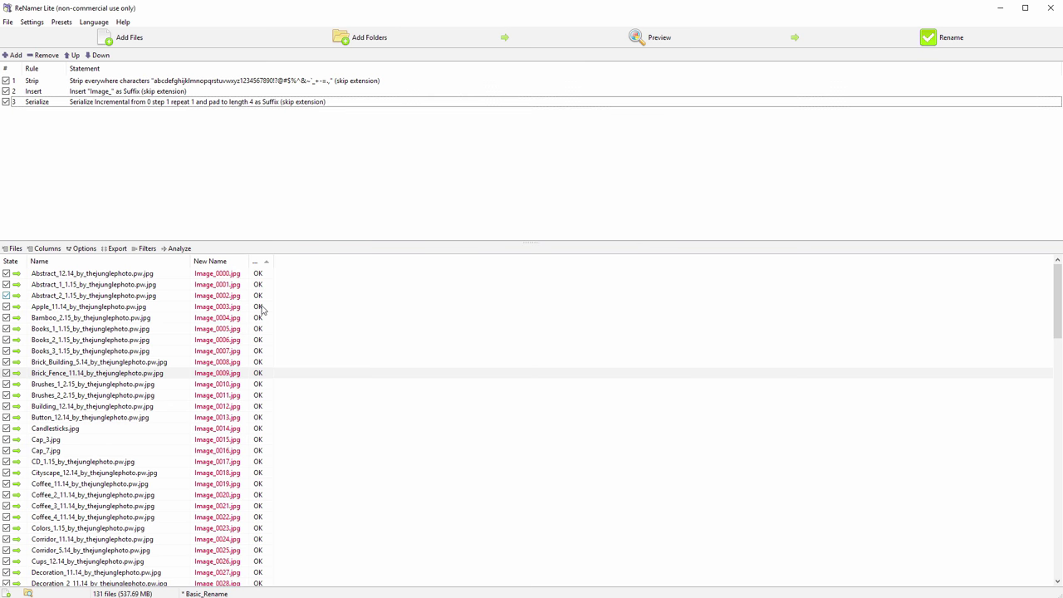
# Rename all 131 files and view the results enlarged in the All Images folder
pyautogui.click(993, 42)
pyautogui.click(641, 317)
pyautogui.hotkey('alt', 'Tab')
pyautogui.doubleClick(209, 378)
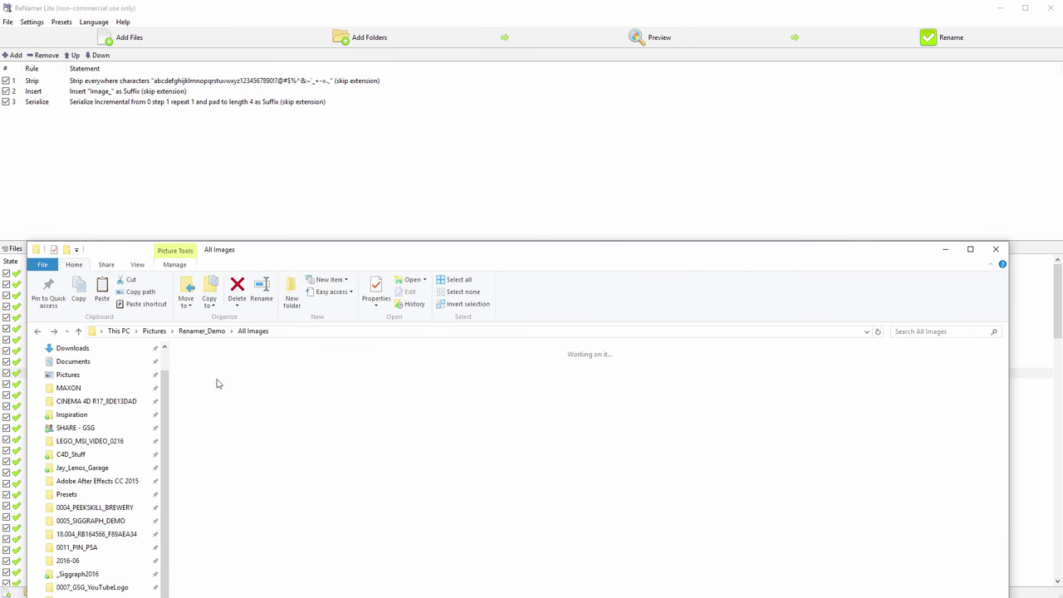
pyautogui.doubleClick(491, 244)
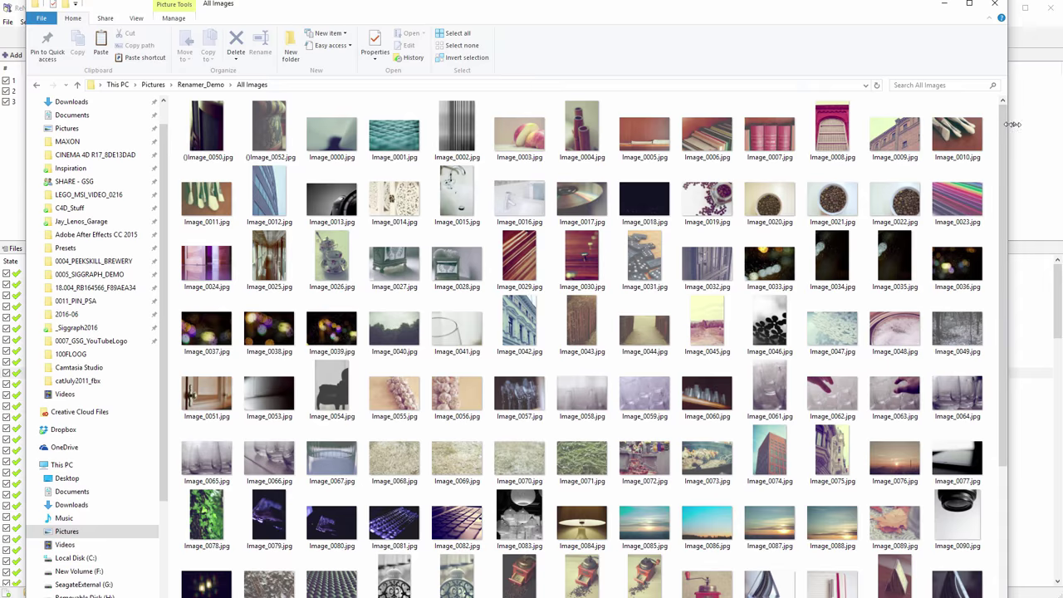
pyautogui.moveTo(1012, 124); pyautogui.dragTo(1060, 124)
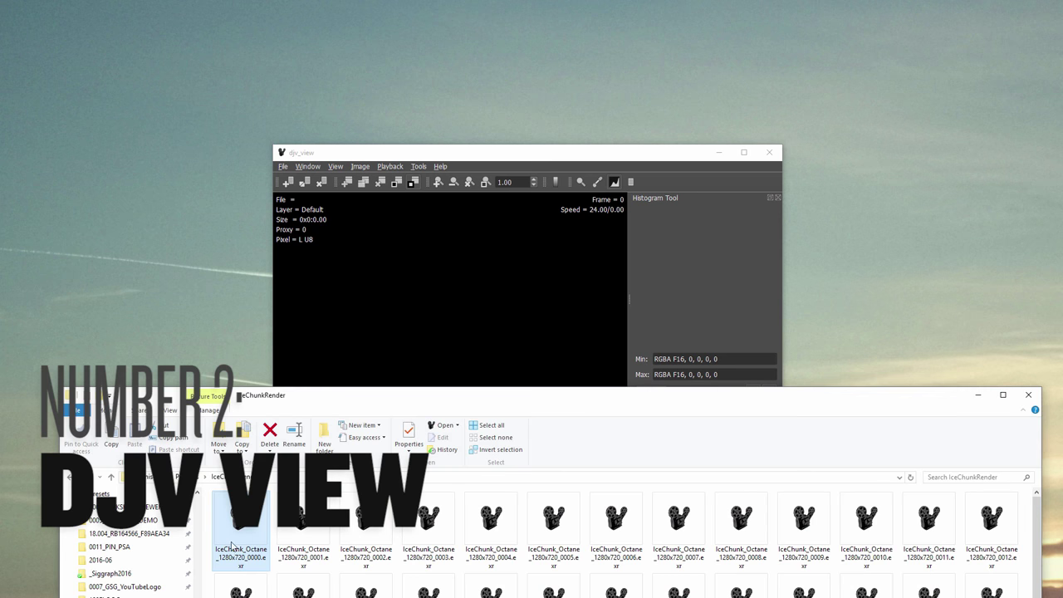
# Load the IceChunk sequence into DJV and play it at speed 64
pyautogui.moveTo(241, 519); pyautogui.dragTo(773, 340)
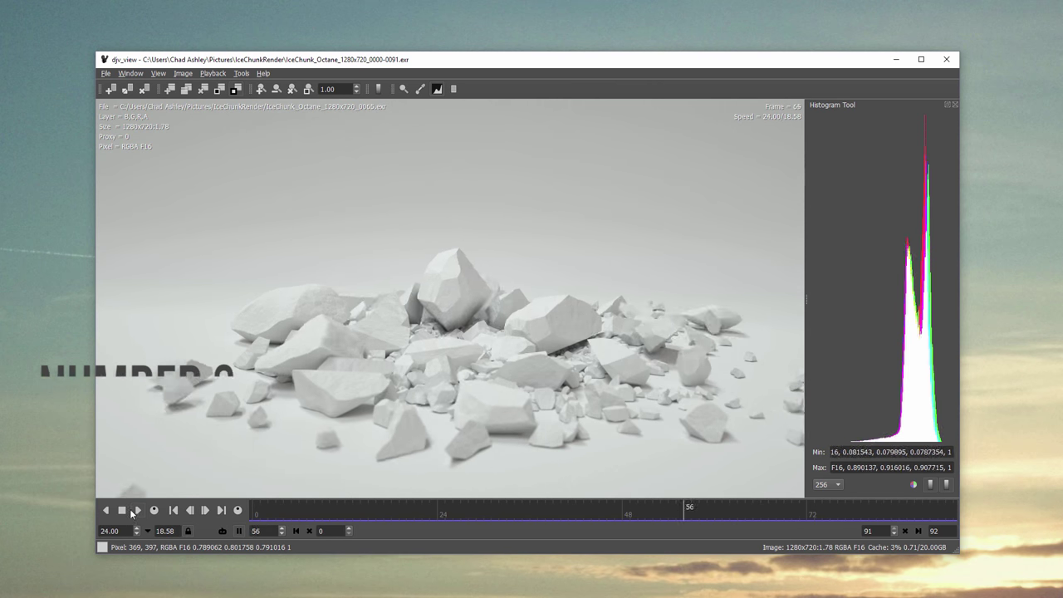
pyautogui.moveTo(120, 530); pyautogui.dragTo(84, 530)
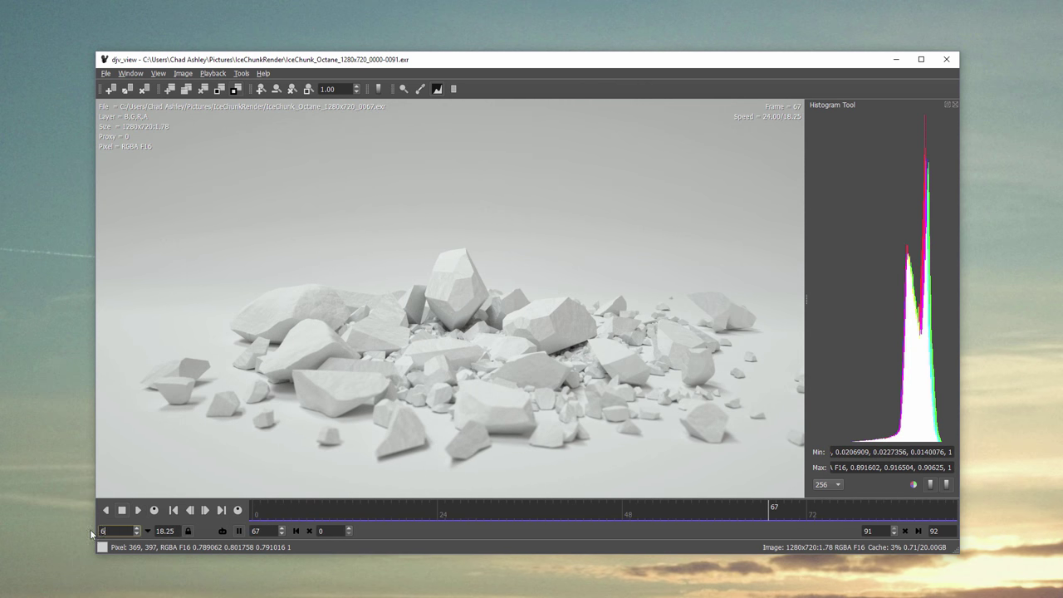
pyautogui.click(137, 511)
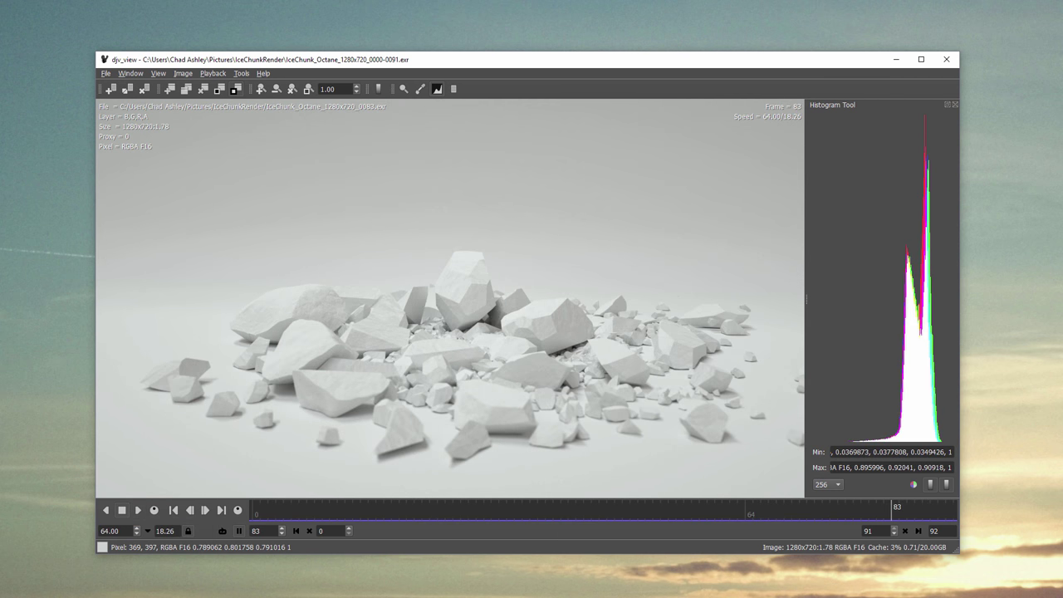
# Overlay a 100x100 grid on the image, after first trying 10x10
pyautogui.click(212, 73)
pyautogui.moveTo(182, 73)
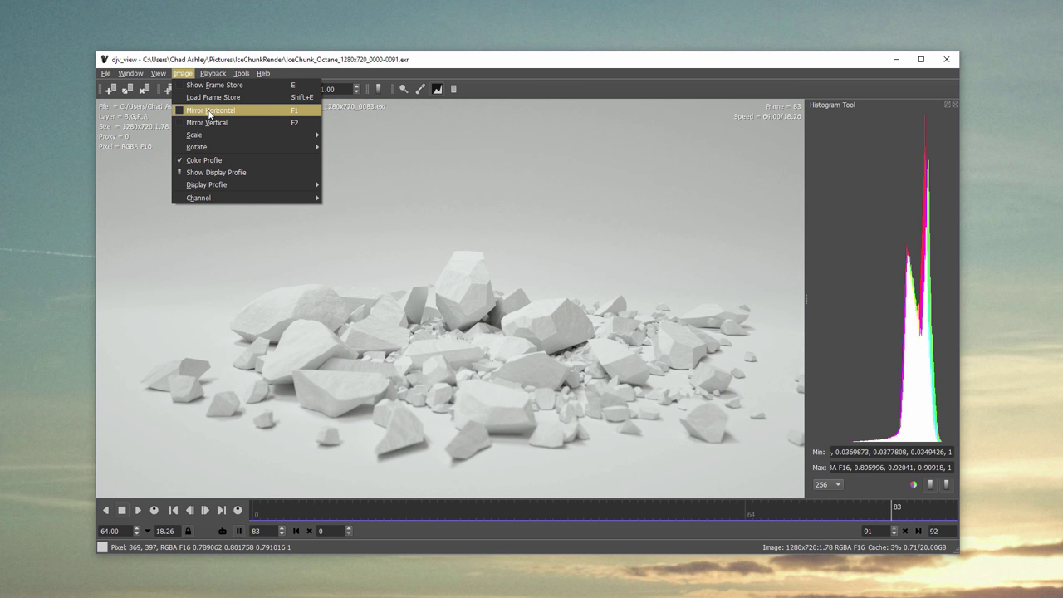
pyautogui.moveTo(206, 137)
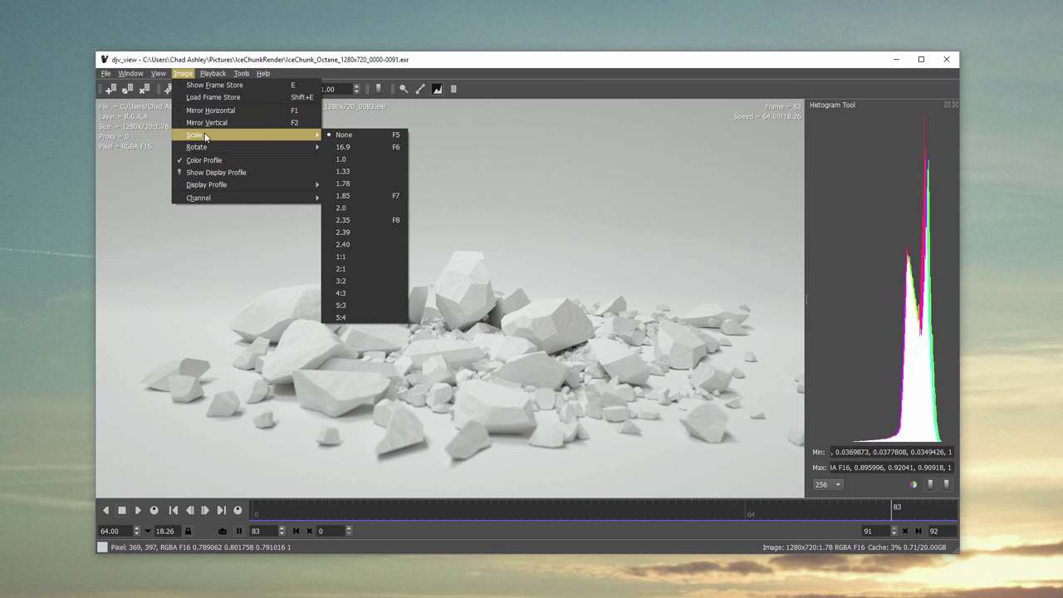
pyautogui.moveTo(169, 212)
pyautogui.click(314, 235)
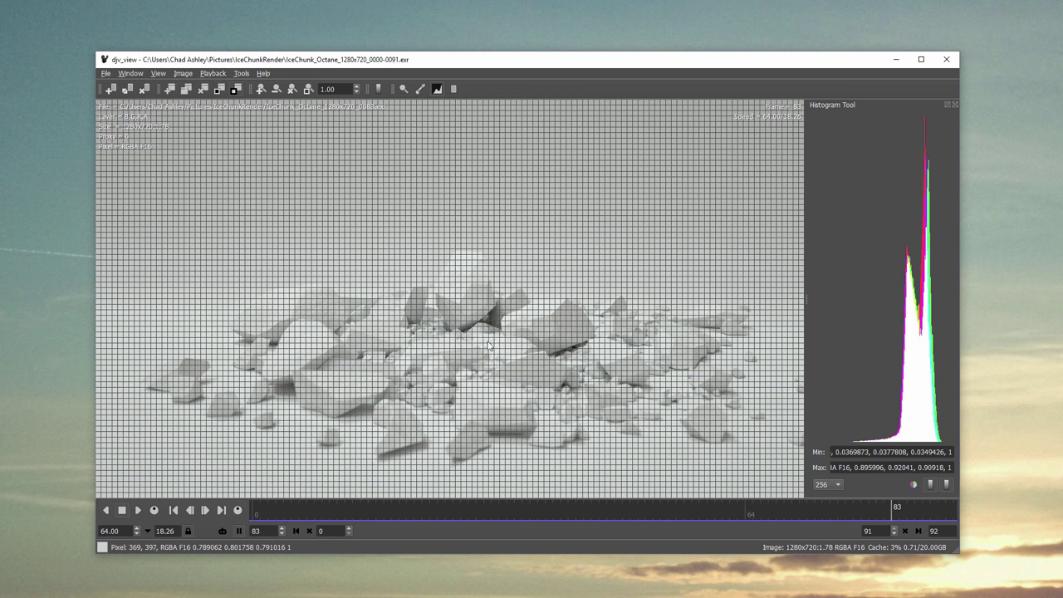
pyautogui.click(163, 76)
pyautogui.click(308, 249)
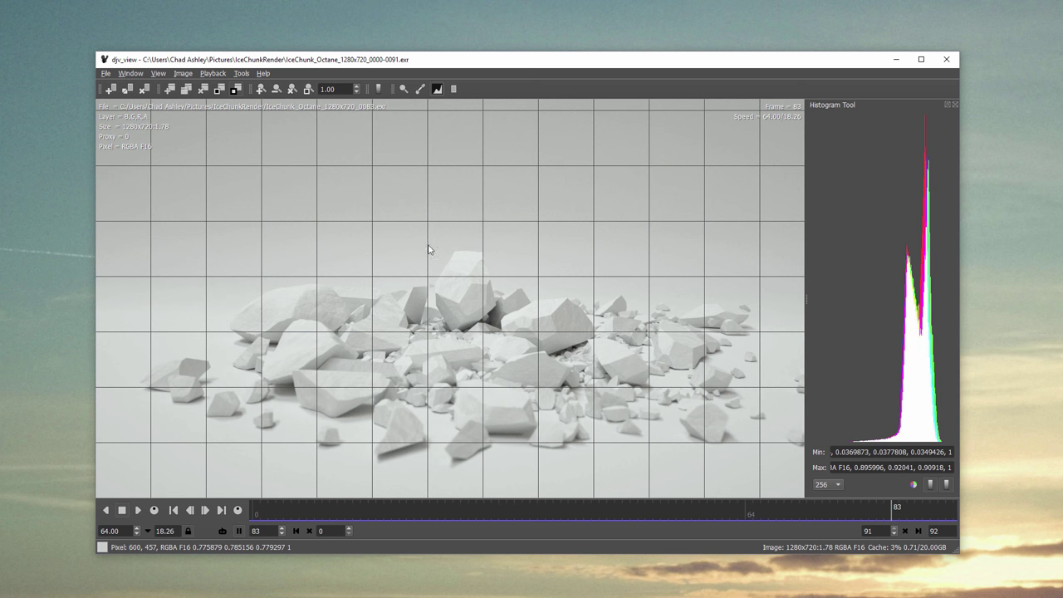
# Hide the interface bars so the image fills the window
pyautogui.click(144, 75)
pyautogui.click(171, 155)
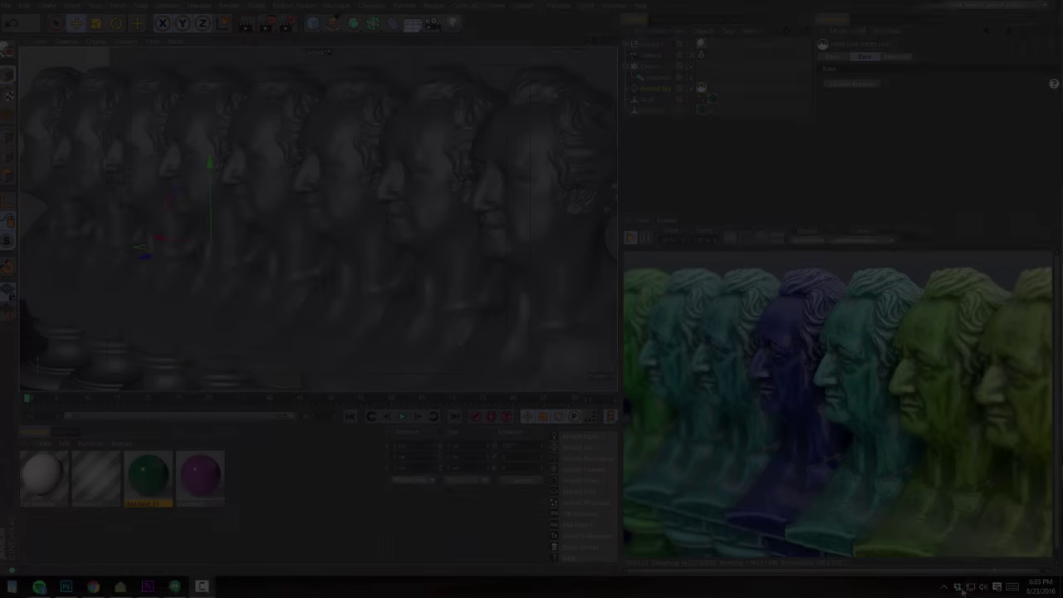
pyautogui.click(945, 586)
# Open ShareX's main window, view an earlier upload's Google Drive link, then close it
pyautogui.rightClick(976, 520)
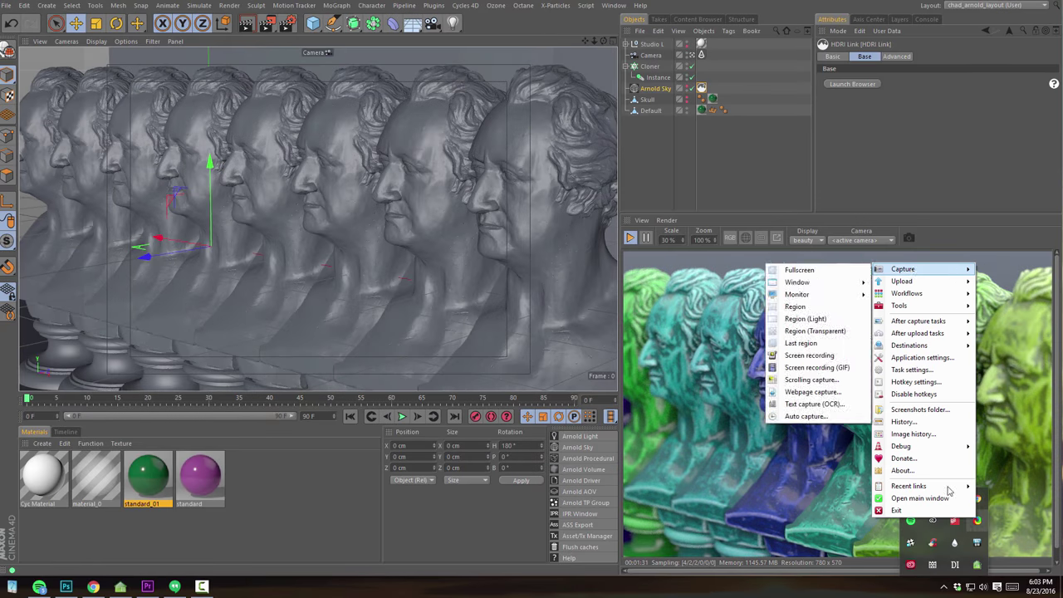
pyautogui.click(919, 498)
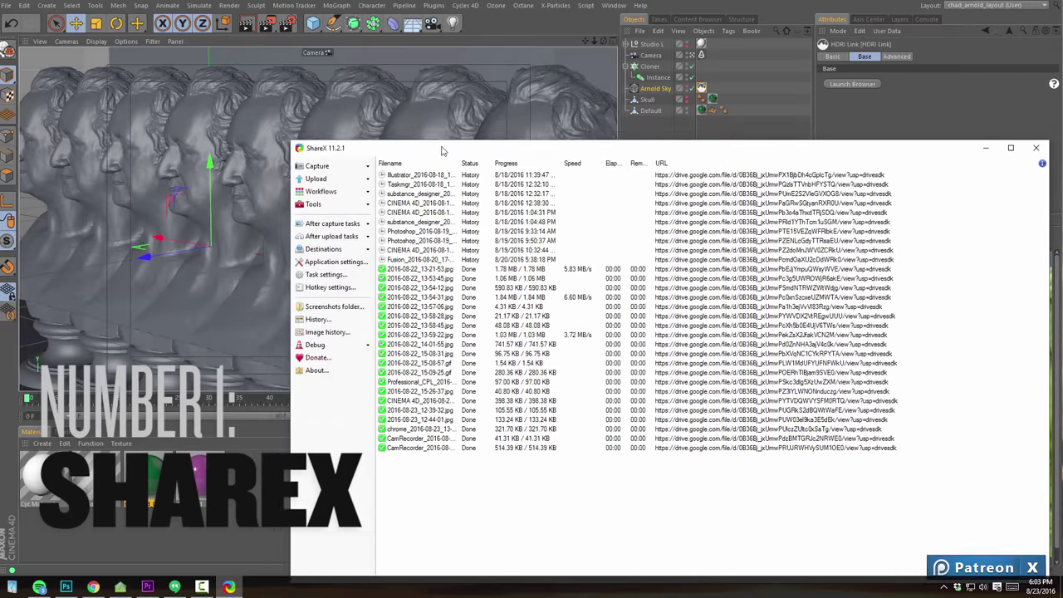
pyautogui.moveTo(442, 150); pyautogui.dragTo(308, 87)
pyautogui.doubleClick(282, 149)
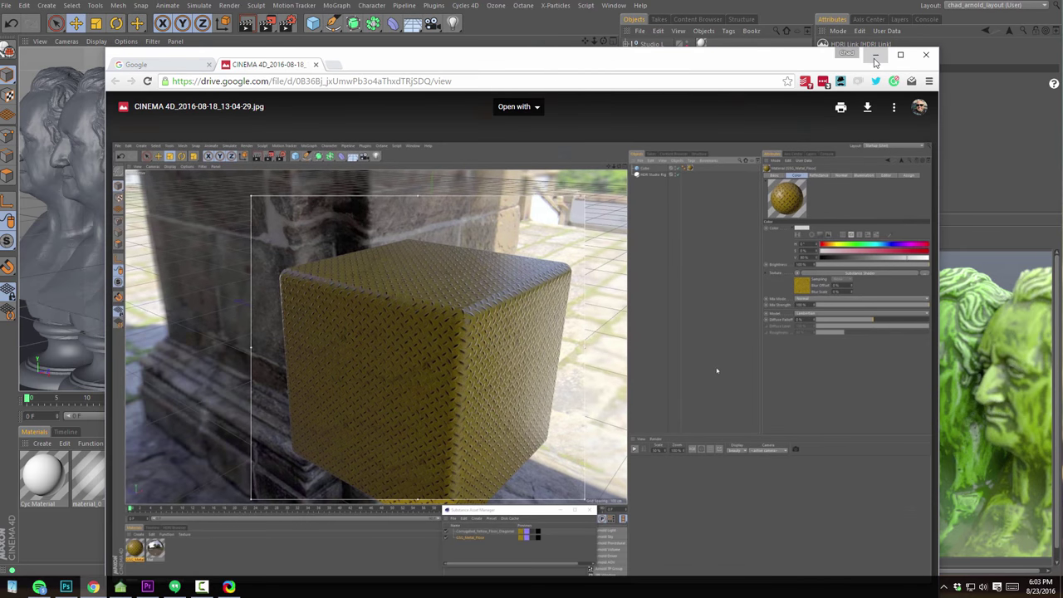
pyautogui.click(927, 54)
pyautogui.click(920, 80)
# Capture the Cinema 4D render view as 2016-08-23_18-03-31.jpg and open its Drive link in Chrome
pyautogui.press('ctrl+Print')
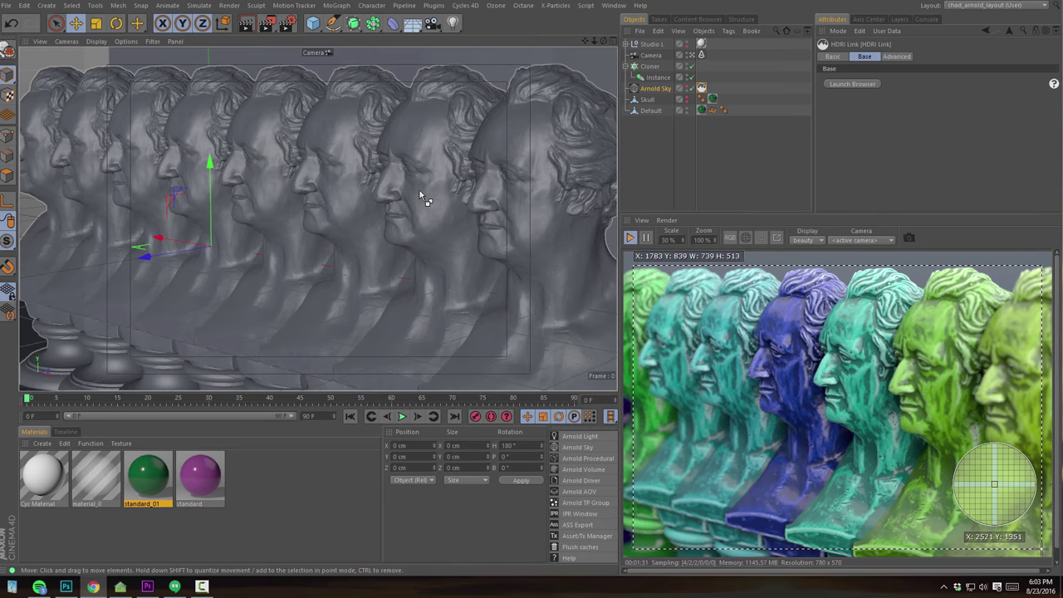
pyautogui.click(1046, 550)
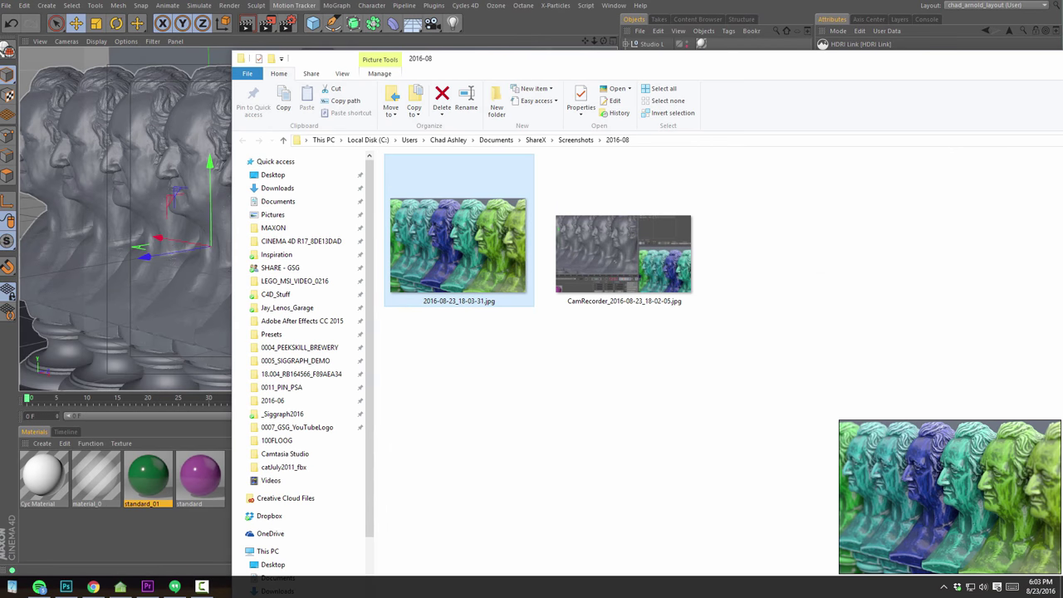
pyautogui.click(93, 586)
pyautogui.click(403, 80)
pyautogui.press('Return')
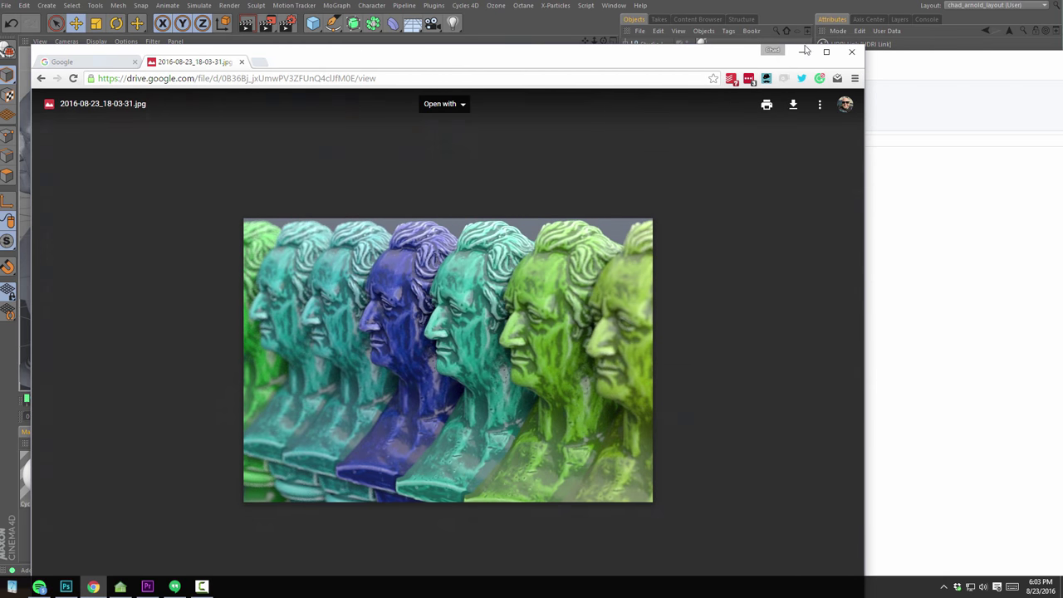
pyautogui.click(201, 587)
# Mark a capture region over the busts and draw a red rounded rectangle
pyautogui.press('ctrl+Print')
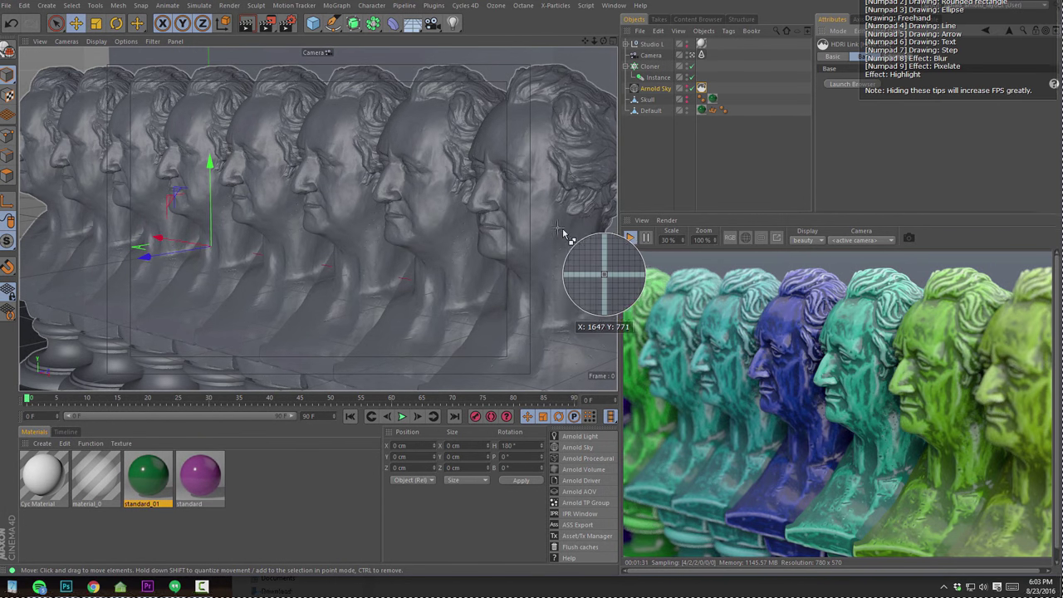
pyautogui.moveTo(233, 262)
pyautogui.mouseDown()
pyautogui.moveTo(453, 158)
pyautogui.moveTo(515, 81)
pyautogui.mouseUp()
pyautogui.press('KP_2')
pyautogui.moveTo(268, 225)
pyautogui.mouseDown()
pyautogui.moveTo(342, 189)
pyautogui.moveTo(470, 93)
pyautogui.mouseUp()
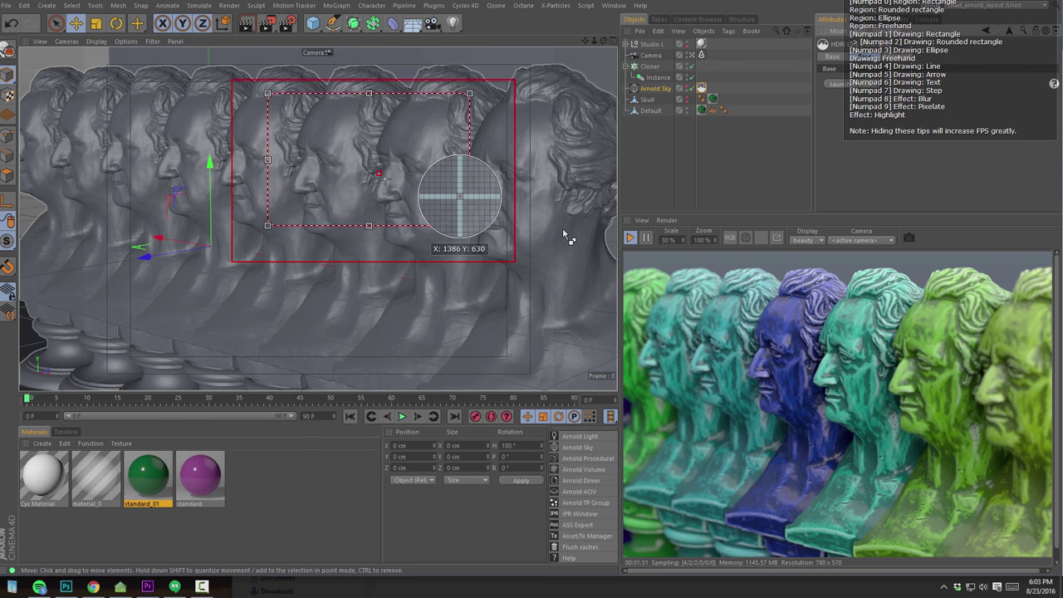
# Add a red ellipse, another rounded rectangle, and a square-cornered rectangle
pyautogui.press('KP_3')
pyautogui.moveTo(310, 205)
pyautogui.mouseDown()
pyautogui.moveTo(398, 133)
pyautogui.moveTo(441, 117)
pyautogui.mouseUp()
pyautogui.moveTo(333, 293); pyautogui.dragTo(471, 177)
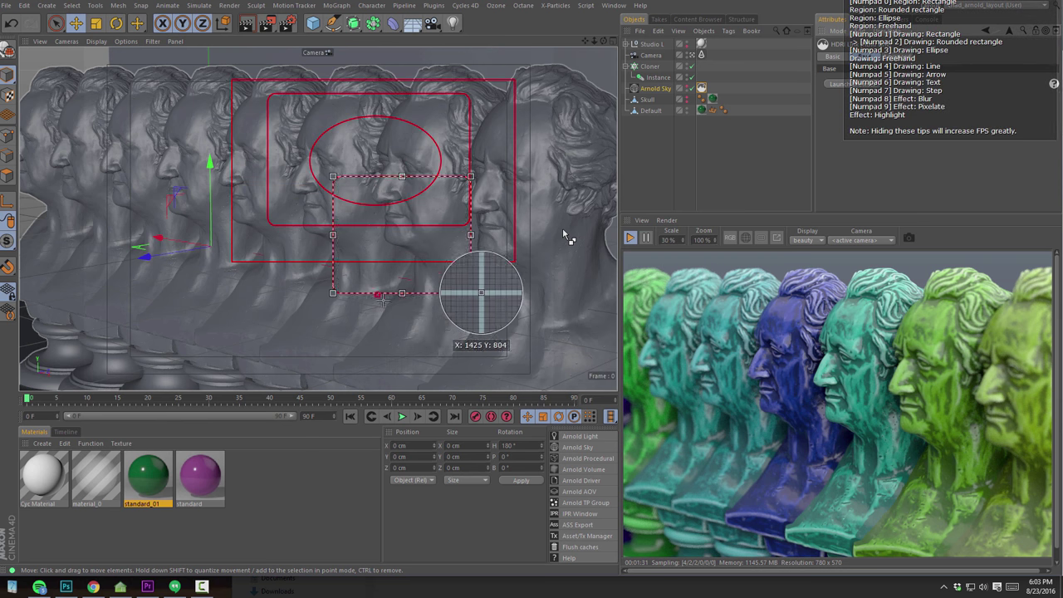
pyautogui.press('KP_1')
pyautogui.moveTo(307, 331)
pyautogui.mouseDown()
pyautogui.moveTo(374, 343)
pyautogui.moveTo(453, 222)
pyautogui.mouseUp()
# Draw three red lines and several red arrows across the region
pyautogui.press('KP_4')
pyautogui.moveTo(515, 333); pyautogui.dragTo(379, 239)
pyautogui.moveTo(203, 326); pyautogui.dragTo(336, 206)
pyautogui.moveTo(465, 218); pyautogui.dragTo(567, 291)
pyautogui.press('KP_5')
pyautogui.moveTo(548, 181)
pyautogui.mouseDown()
pyautogui.moveTo(462, 186)
pyautogui.moveTo(411, 157)
pyautogui.mouseUp()
pyautogui.moveTo(167, 258); pyautogui.dragTo(368, 237)
pyautogui.moveTo(371, 154); pyautogui.dragTo(418, 187)
# Place a "text" label and move it inside the ellipse
pyautogui.press('KP_6')
pyautogui.click(440, 153)
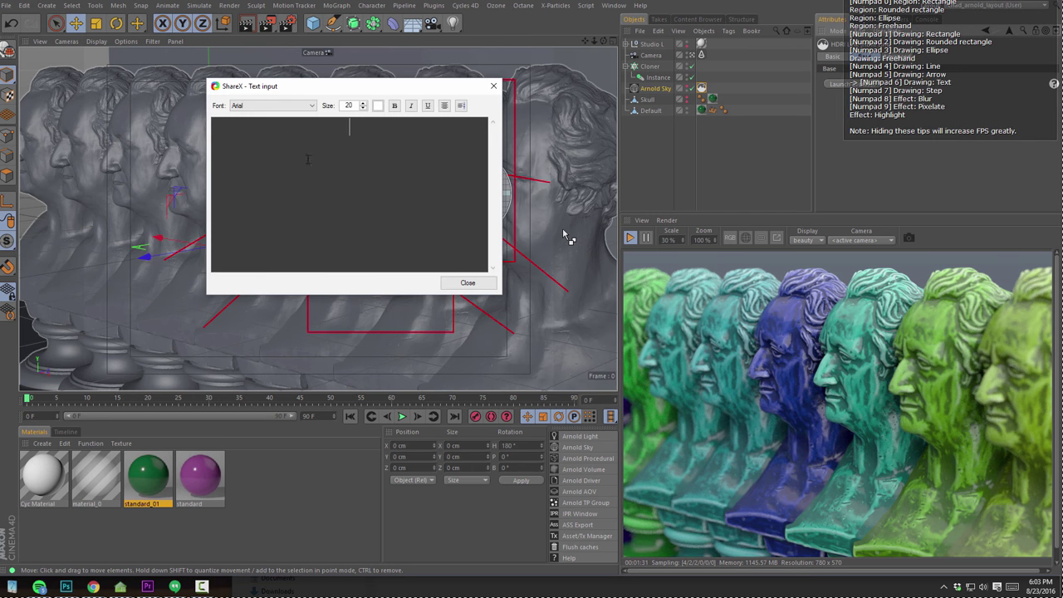
pyautogui.click(468, 282)
pyautogui.moveTo(395, 196); pyautogui.dragTo(369, 182)
# Add numbered step markers around the capture region
pyautogui.moveTo(291, 178)
pyautogui.mouseDown()
pyautogui.moveTo(216, 208)
pyautogui.moveTo(162, 265)
pyautogui.mouseUp()
pyautogui.click(579, 294)
pyautogui.click(201, 336)
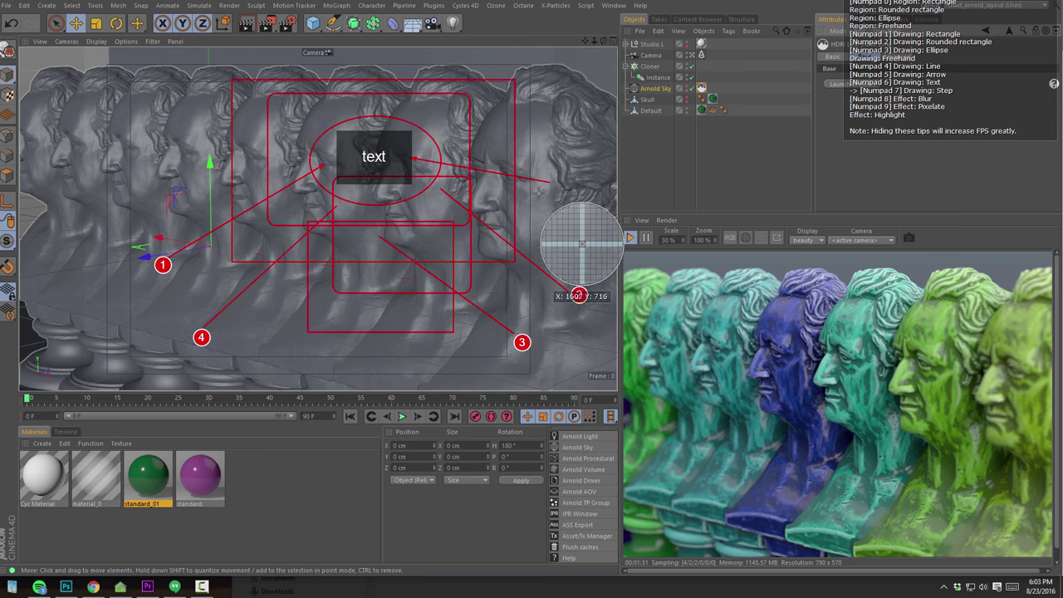
pyautogui.click(559, 186)
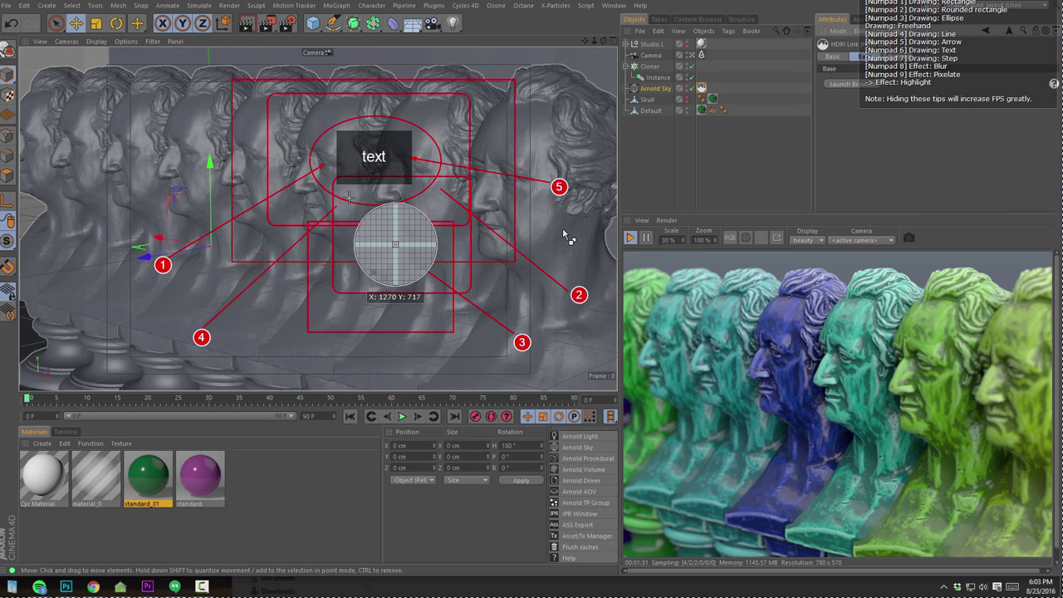
# Finish the annotated capture so it saves to Documents\ShareX\Screenshots\2016-08
pyautogui.press('Return')
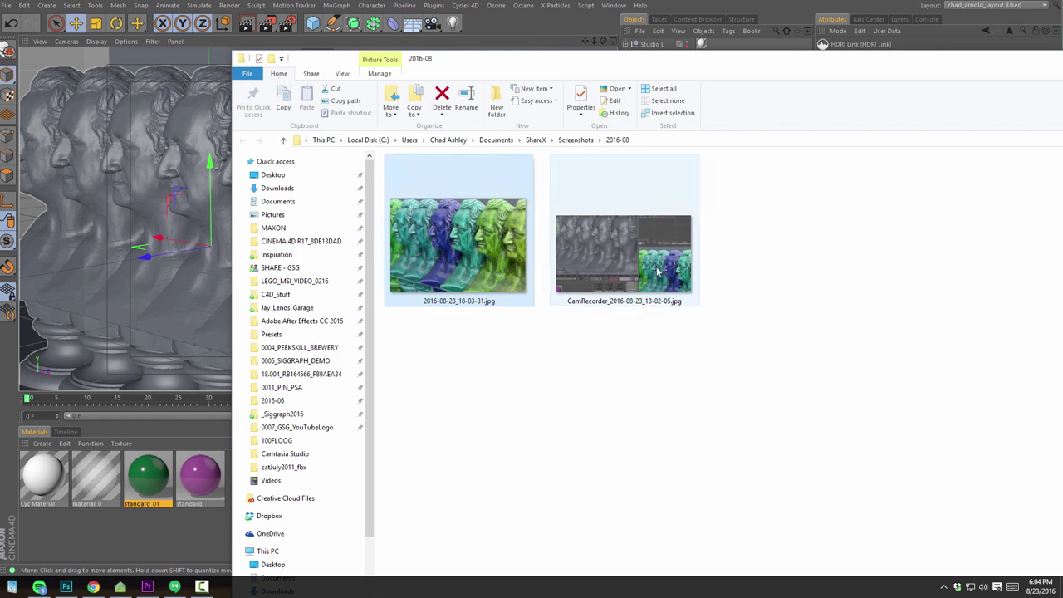